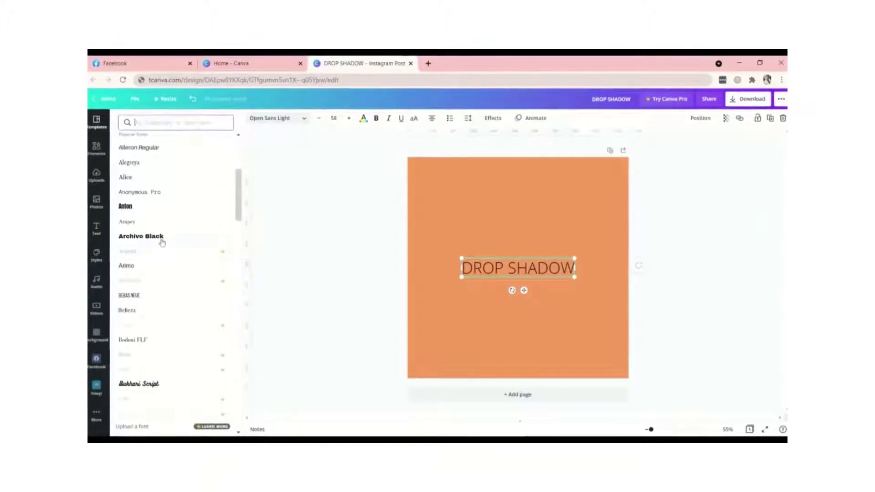
Set the DROP SHADOW text in the Archivo Black font and enlarge it to about size 76.
{"action": "left_click", "coordinate": [160, 236]}
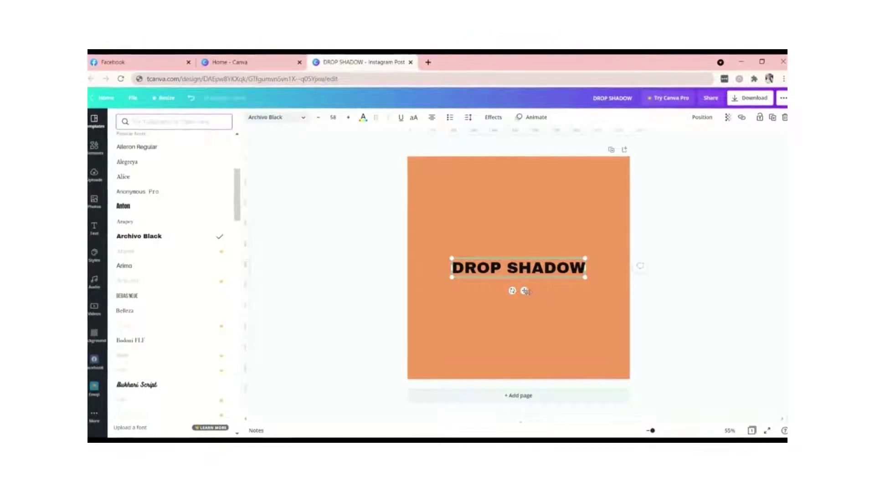
{"action": "left_click_drag", "start_coordinate": [526, 293], "coordinate": [527, 287]}
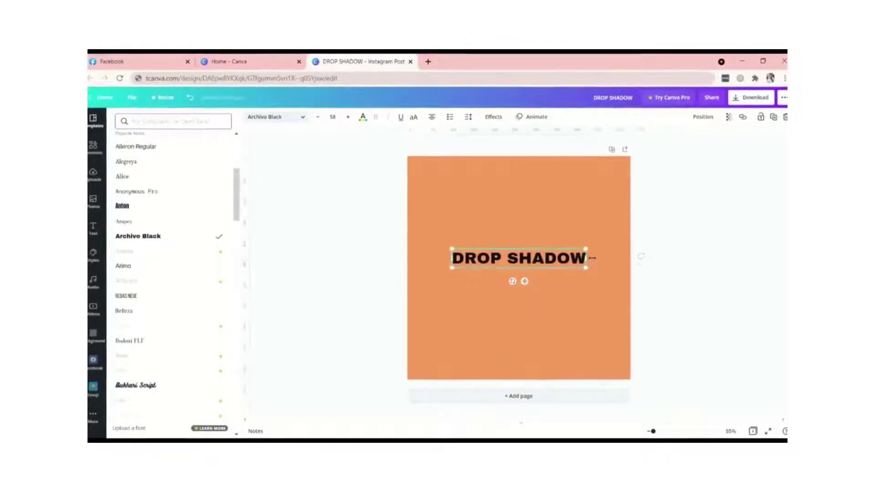
{"action": "left_click_drag", "start_coordinate": [591, 252], "coordinate": [628, 242]}
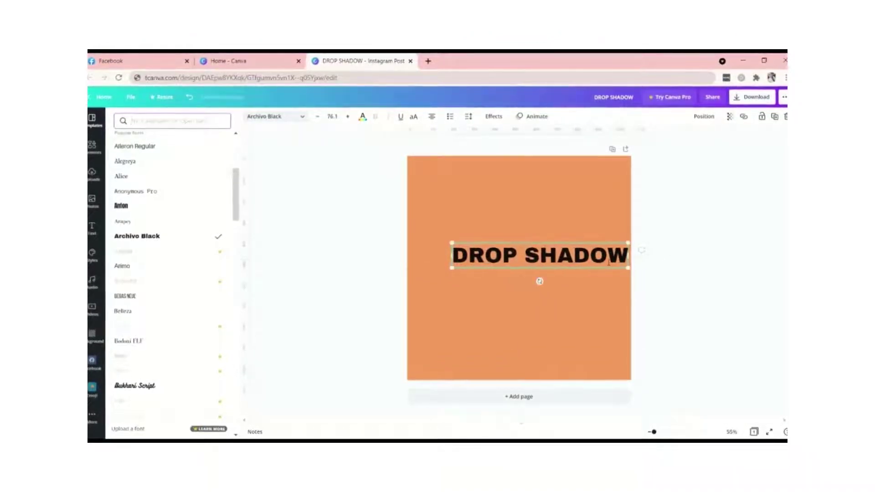
Move the enlarged DROP SHADOW text back to about the horizontal middle of the orange page.
{"action": "left_click", "coordinate": [575, 294]}
{"action": "left_click_drag", "start_coordinate": [528, 263], "coordinate": [515, 263]}
{"action": "scroll", "coordinate": [515, 263], "scroll_direction": "up", "scroll_amount": 5}
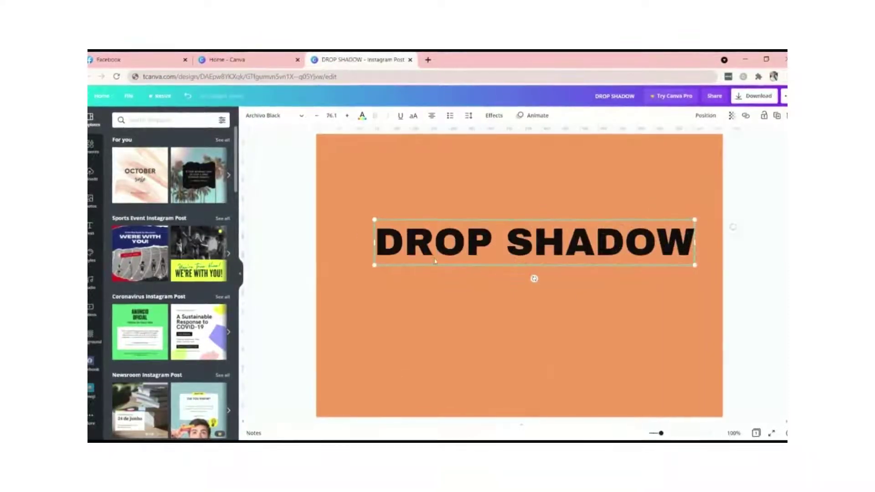
{"action": "left_click_drag", "start_coordinate": [525, 255], "coordinate": [518, 255]}
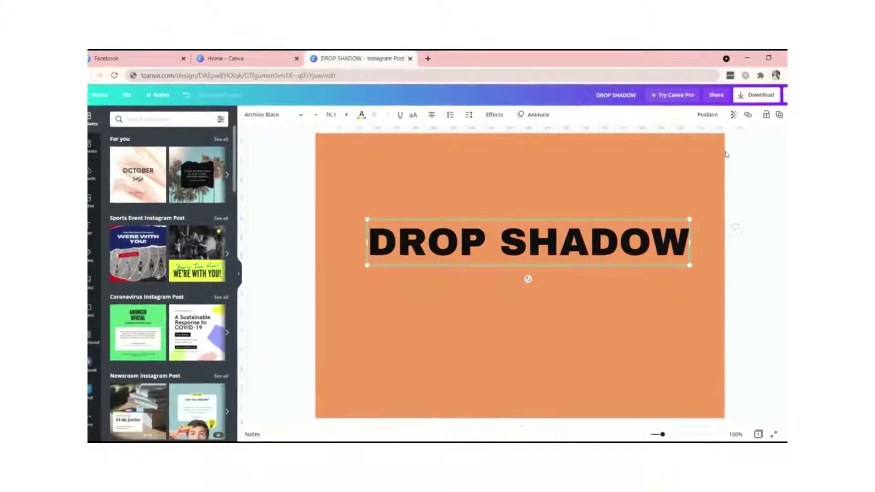
Duplicate the DROP SHADOW text and colour the copy dark gray.
{"action": "key", "text": "ctrl+d"}
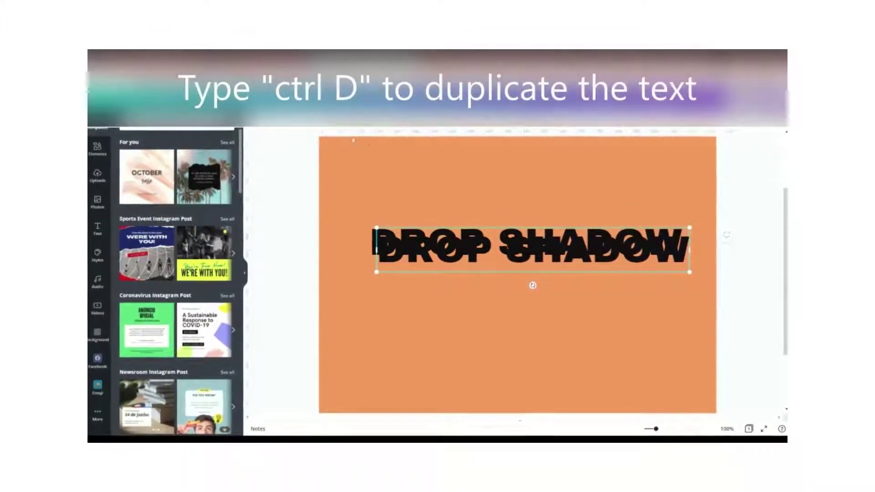
{"action": "left_click", "coordinate": [362, 114]}
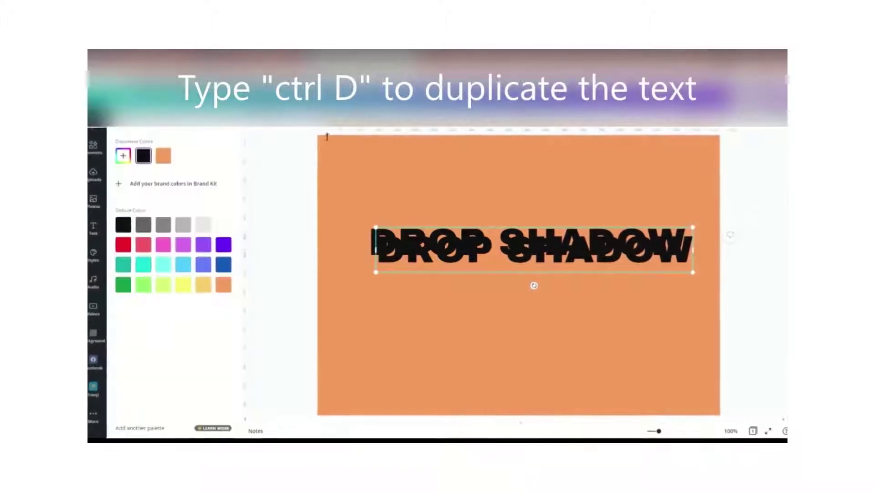
{"action": "left_click", "coordinate": [142, 224]}
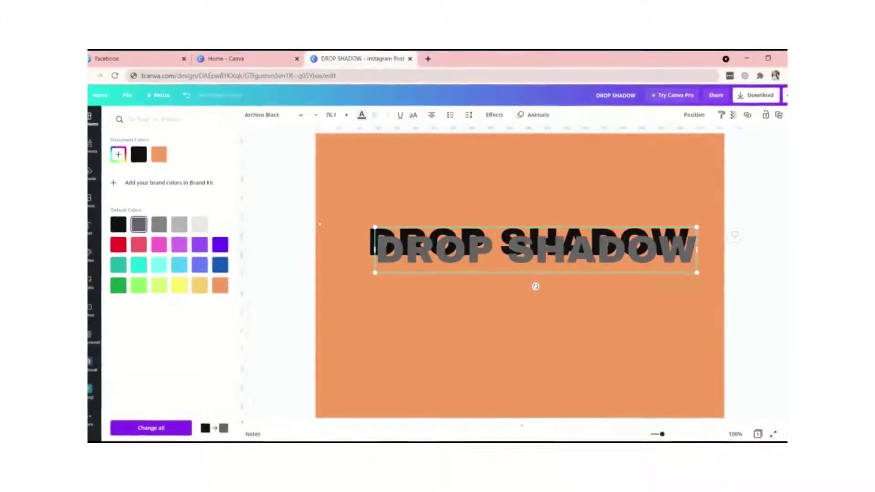
Send the dark gray copy backward and offset it slightly to the left of the black text, level with it.
{"action": "left_click", "coordinate": [694, 114]}
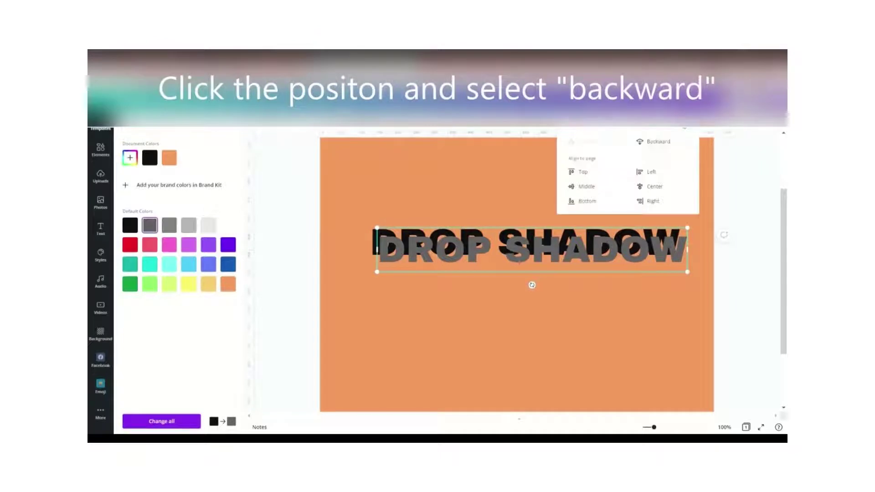
{"action": "left_click", "coordinate": [666, 142]}
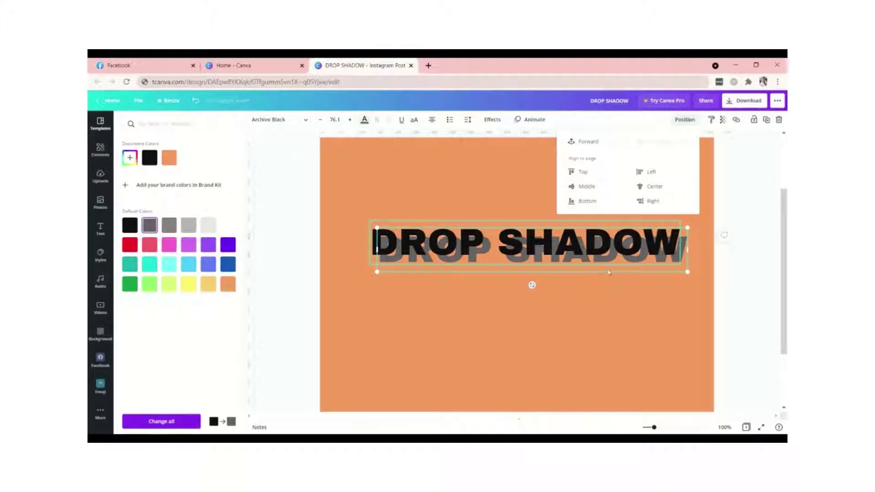
{"action": "left_click_drag", "start_coordinate": [686, 272], "coordinate": [671, 264]}
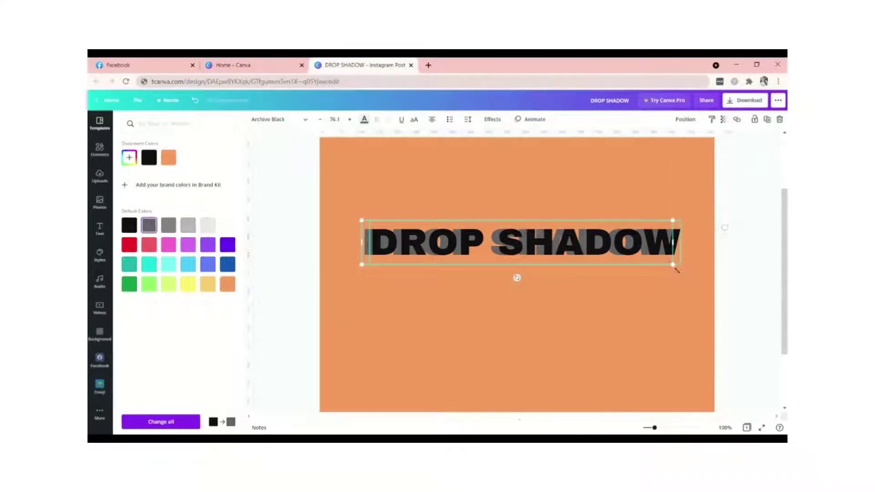
{"action": "left_click", "coordinate": [669, 296]}
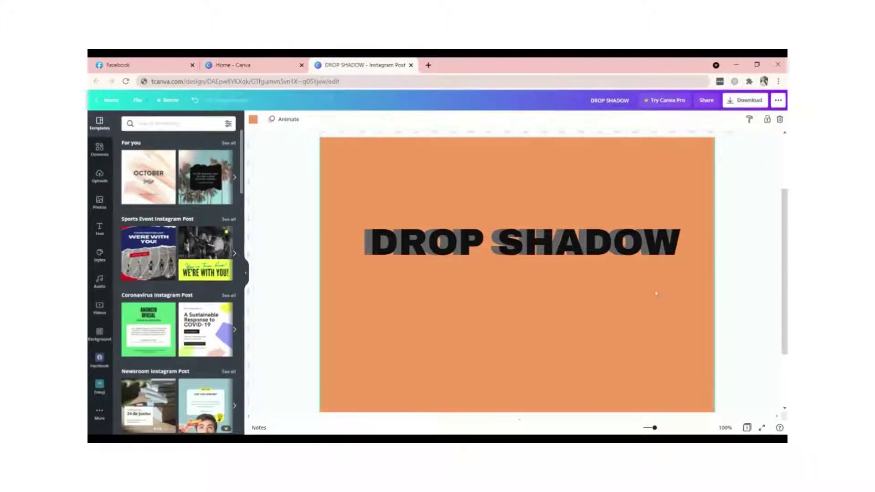
Group the black text with its dark gray shadow and move the group up near the top of the page.
{"action": "left_click", "coordinate": [561, 260]}
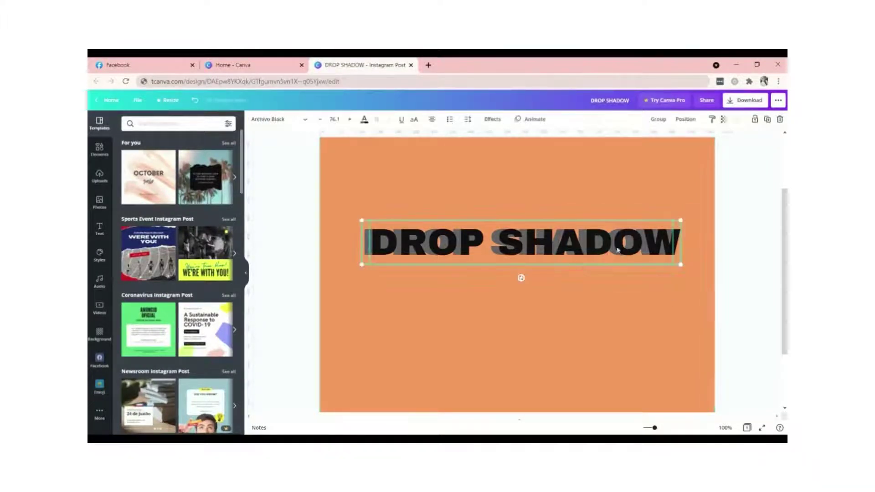
{"action": "left_click", "coordinate": [663, 122]}
{"action": "left_click_drag", "start_coordinate": [608, 241], "coordinate": [608, 219]}
{"action": "scroll", "coordinate": [663, 265], "scroll_direction": "down", "scroll_amount": 1}
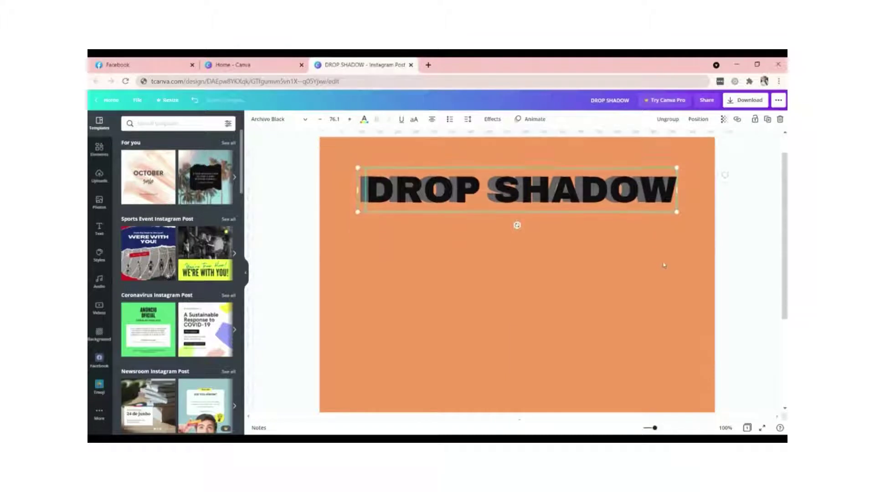
Add a second text reading DROP SHADOW below the first shadowed text.
{"action": "left_click", "coordinate": [658, 279]}
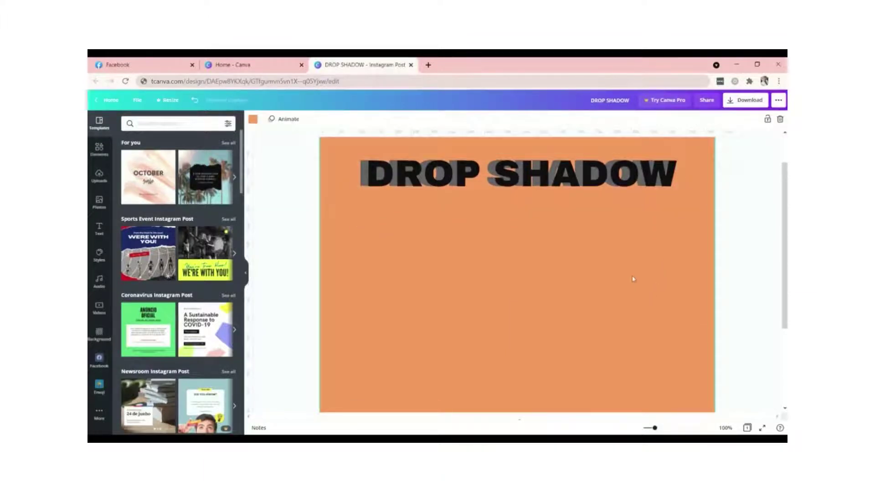
{"action": "type", "text": "tDE"}
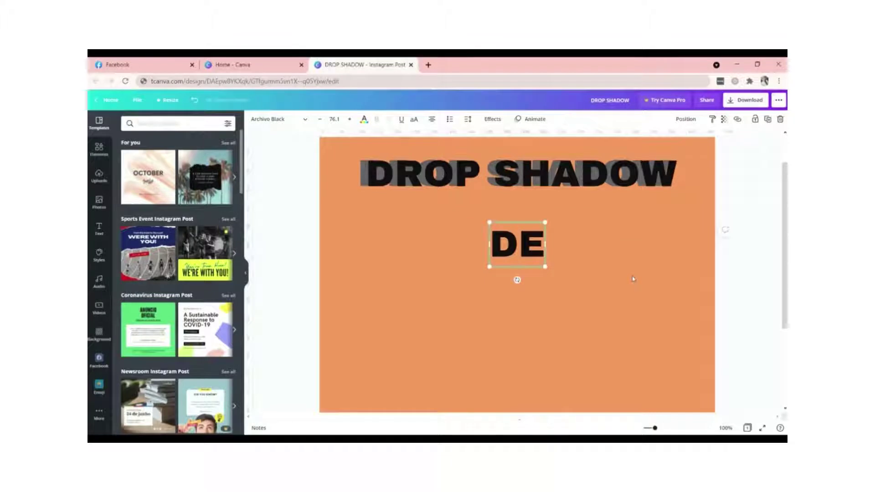
{"action": "key", "text": "BackSpace"}
{"action": "type", "text": "RO"}
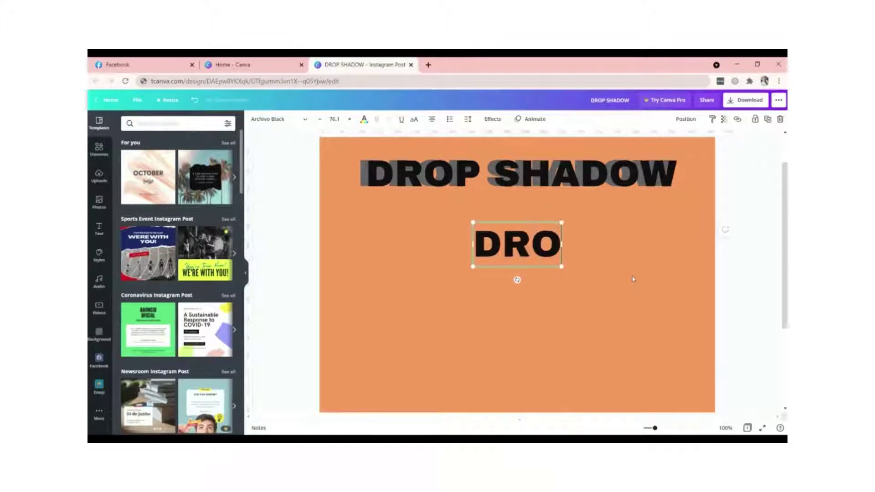
{"action": "type", "text": "P SHADOW"}
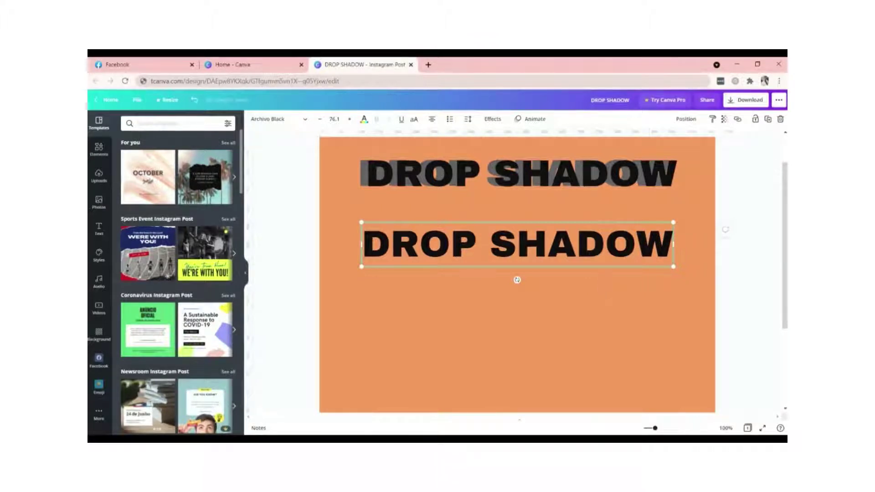
{"action": "left_click", "coordinate": [641, 307]}
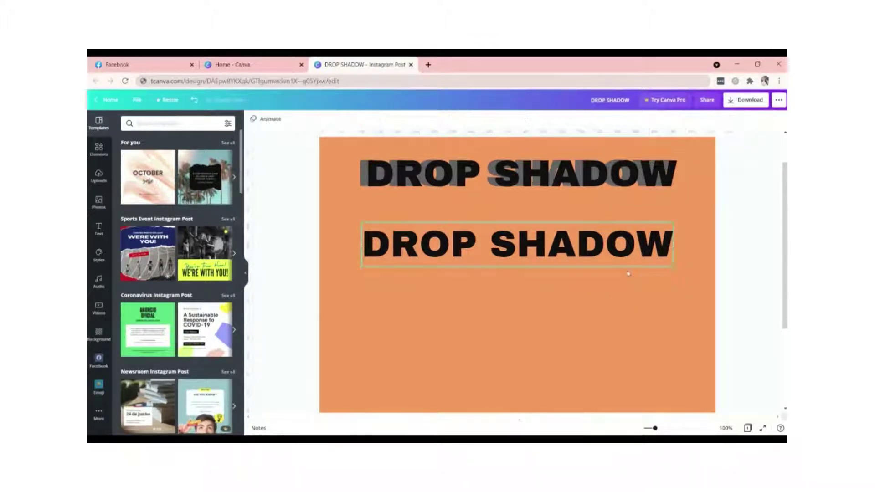
Duplicate the second DROP SHADOW text and colour the copy light gray.
{"action": "left_click", "coordinate": [624, 260]}
{"action": "key", "text": "ctrl+d"}
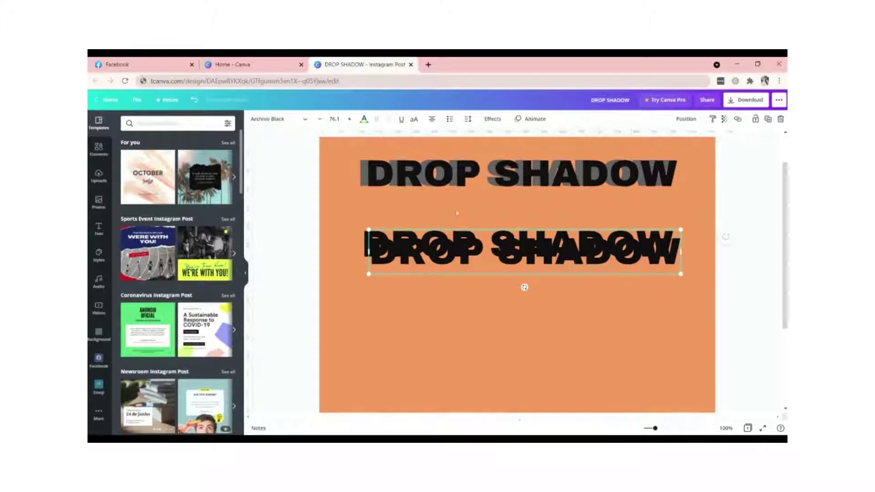
{"action": "left_click", "coordinate": [363, 120]}
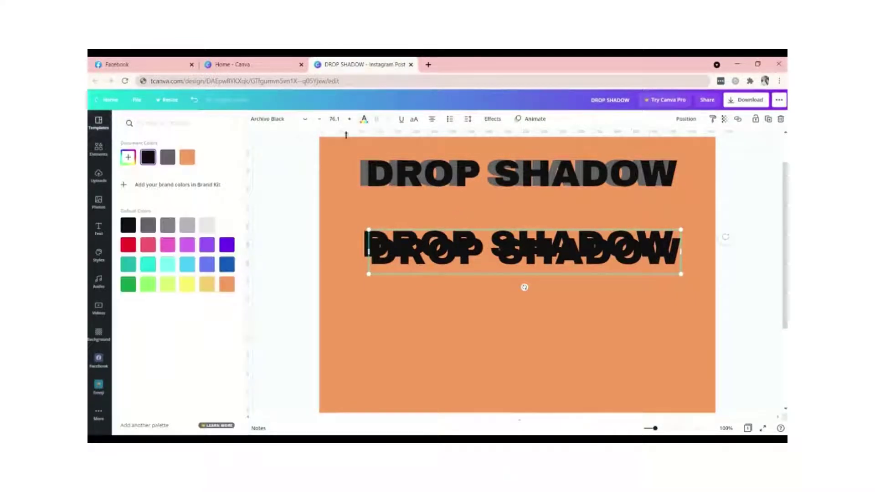
{"action": "left_click", "coordinate": [207, 226]}
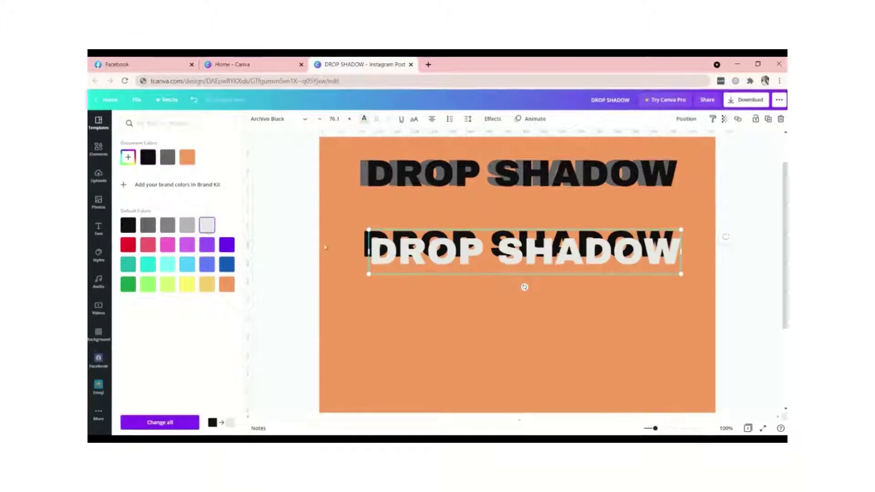
Send the light gray copy backward and offset it slightly to the right of the black text, level with it.
{"action": "left_click", "coordinate": [687, 119]}
{"action": "left_click", "coordinate": [659, 146]}
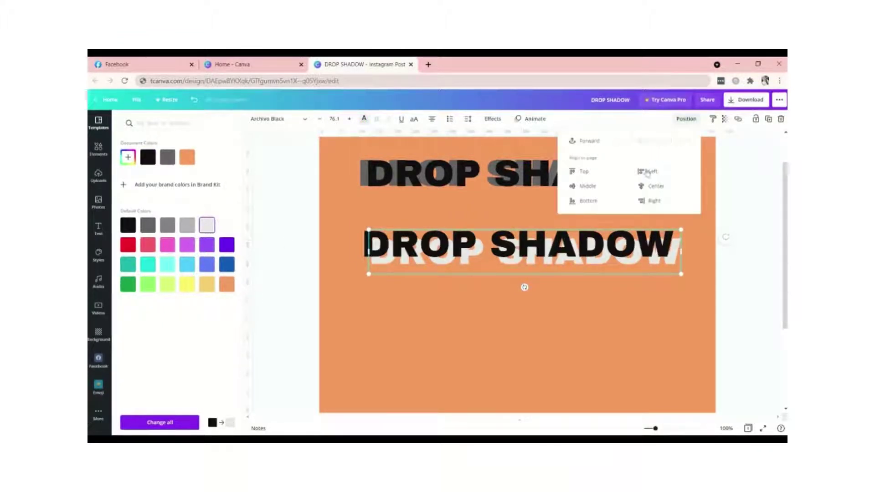
{"action": "left_click_drag", "start_coordinate": [678, 272], "coordinate": [681, 266]}
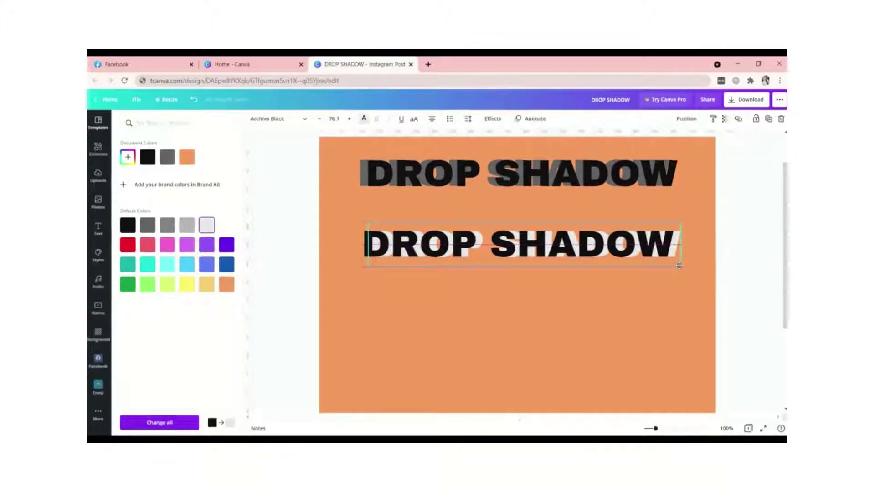
{"action": "left_click_drag", "start_coordinate": [678, 266], "coordinate": [681, 266]}
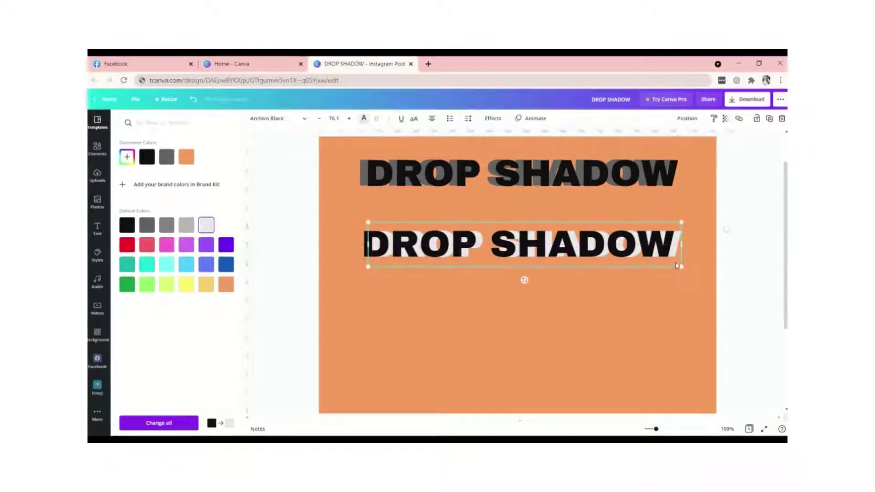
{"action": "key", "text": "Escape"}
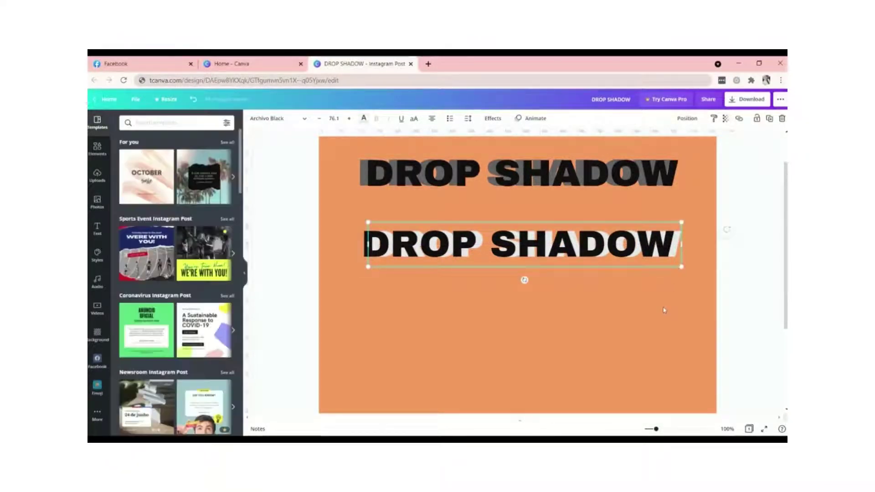
Group the second black text with its light gray shadow and nudge the group slightly up and to the left.
{"action": "left_click", "coordinate": [644, 238], "text": "shift"}
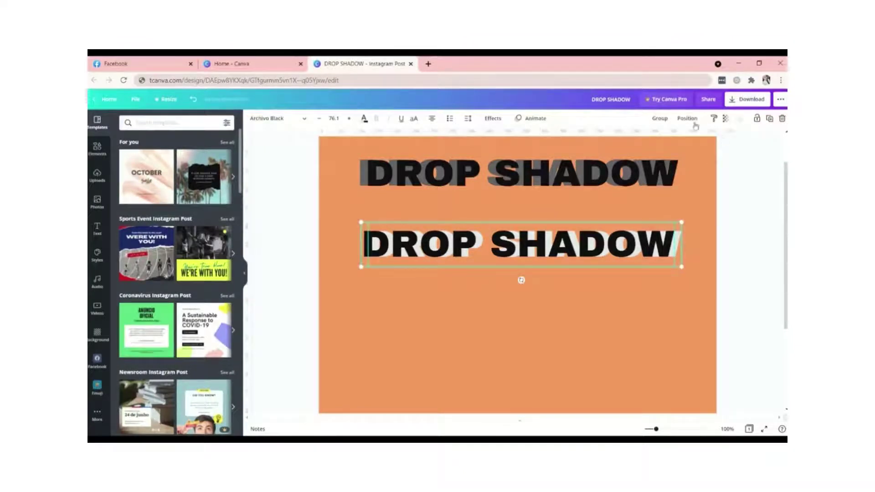
{"action": "left_click", "coordinate": [661, 119]}
{"action": "left_click_drag", "start_coordinate": [636, 256], "coordinate": [636, 254]}
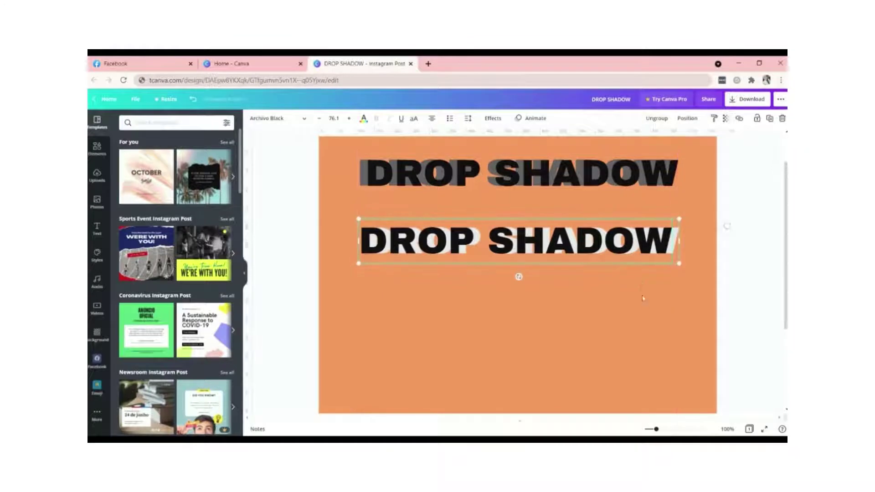
{"action": "left_click", "coordinate": [650, 304]}
Add a third text reading DROP SHADOW and place it below the second shadowed text.
{"action": "scroll", "coordinate": [650, 304], "scroll_direction": "down", "scroll_amount": 1}
{"action": "scroll", "coordinate": [649, 304], "scroll_direction": "up", "scroll_amount": 2}
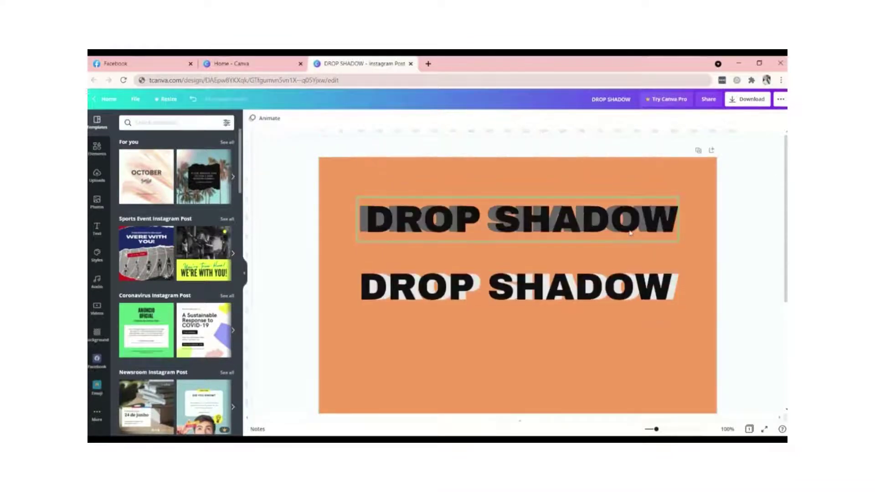
{"action": "scroll", "coordinate": [639, 269], "scroll_direction": "down", "scroll_amount": 1}
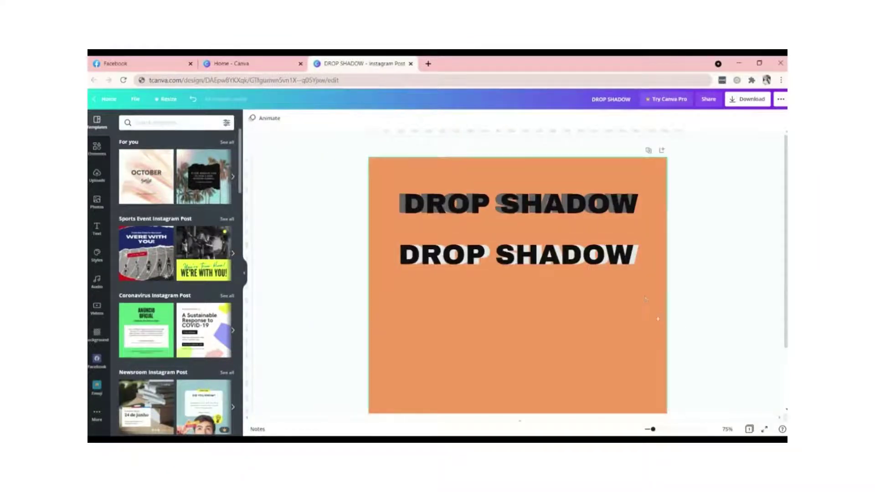
{"action": "type", "text": "text"}
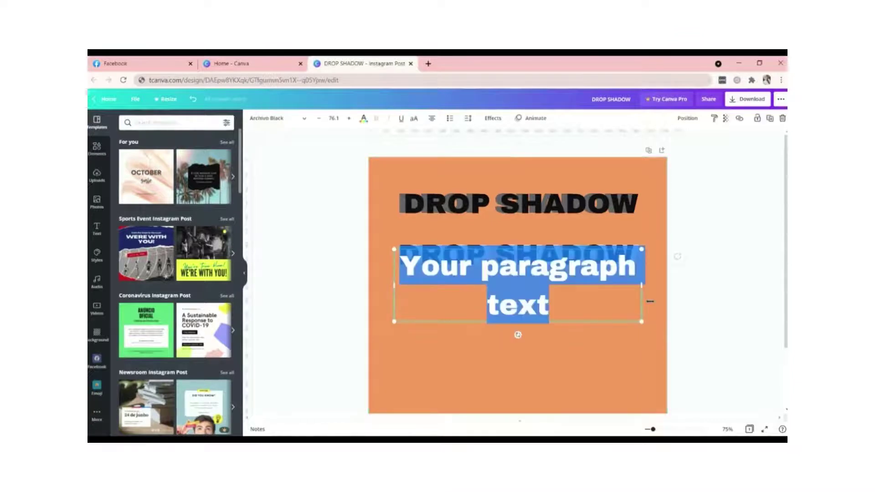
{"action": "type", "text": "DROP SHADOW"}
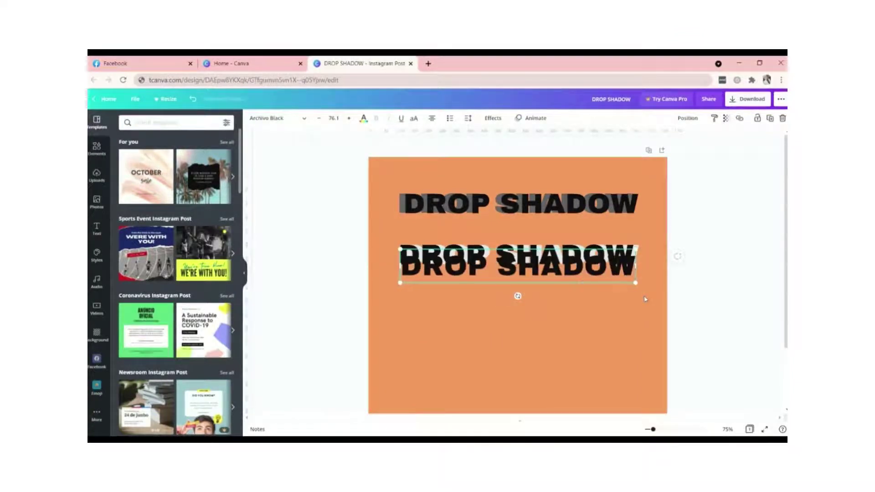
{"action": "left_click", "coordinate": [576, 301]}
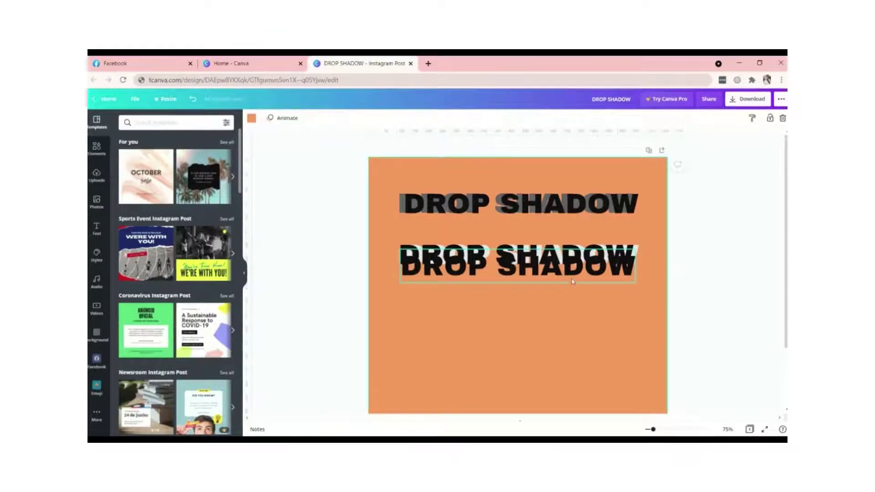
{"action": "left_click_drag", "start_coordinate": [572, 273], "coordinate": [570, 312]}
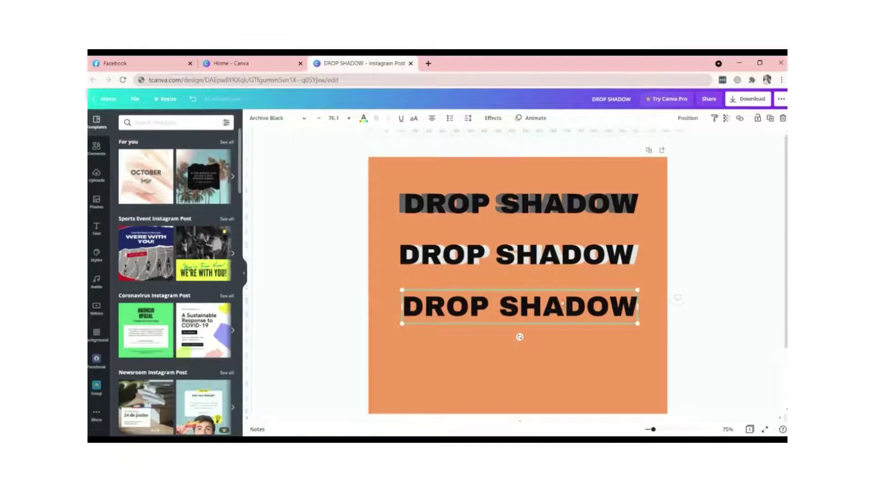
Duplicate the third DROP SHADOW text and colour the copy medium gray.
{"action": "key", "text": "ctrl+d"}
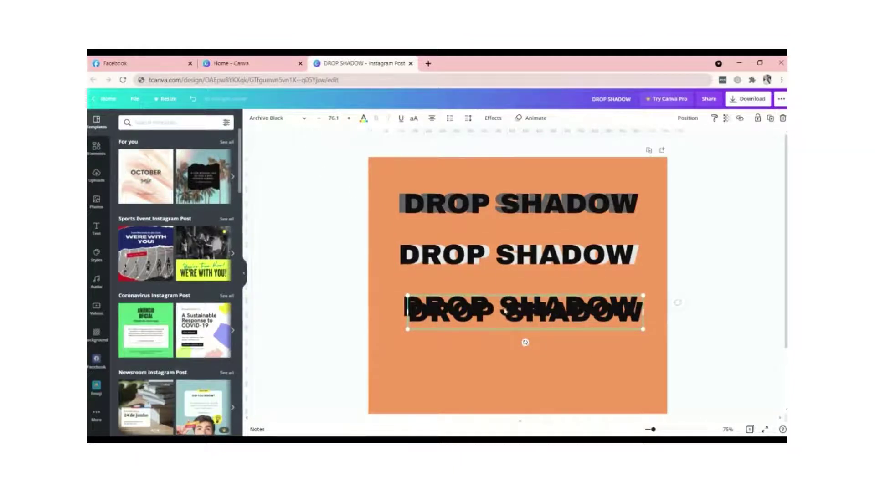
{"action": "left_click", "coordinate": [366, 122]}
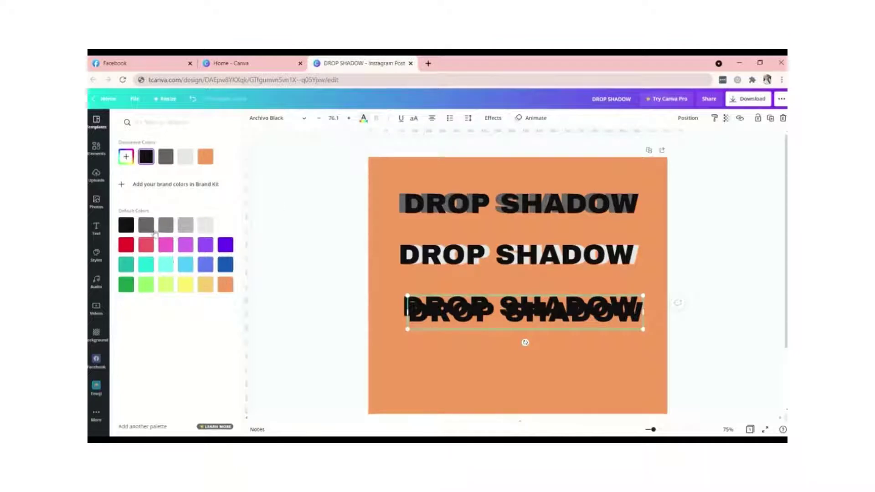
{"action": "left_click", "coordinate": [166, 228]}
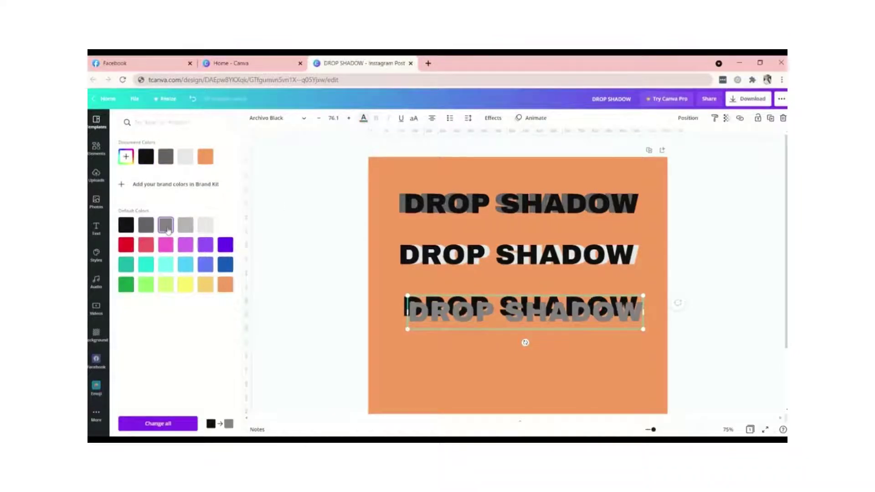
Send the medium gray copy backward and offset it slightly to the left of the third black text, level with it.
{"action": "left_click", "coordinate": [681, 118]}
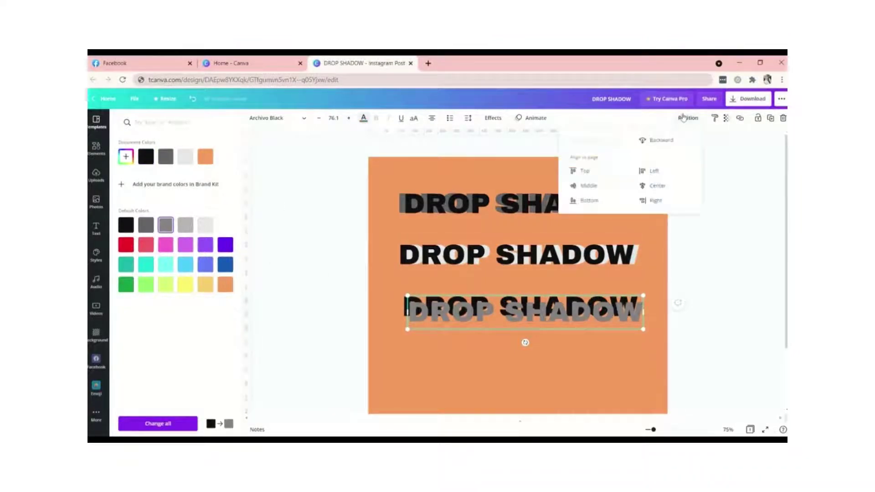
{"action": "left_click", "coordinate": [661, 141]}
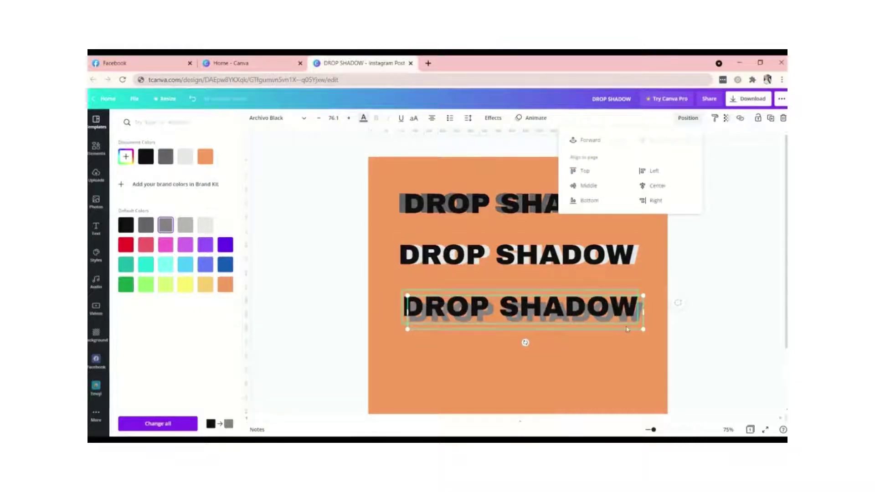
{"action": "mouse_move", "coordinate": [627, 330]}
{"action": "left_mouse_down"}
{"action": "mouse_move", "coordinate": [643, 328]}
{"action": "mouse_move", "coordinate": [632, 330]}
{"action": "mouse_move", "coordinate": [635, 320]}
{"action": "mouse_move", "coordinate": [644, 325]}
{"action": "mouse_move", "coordinate": [633, 324]}
{"action": "left_mouse_up"}
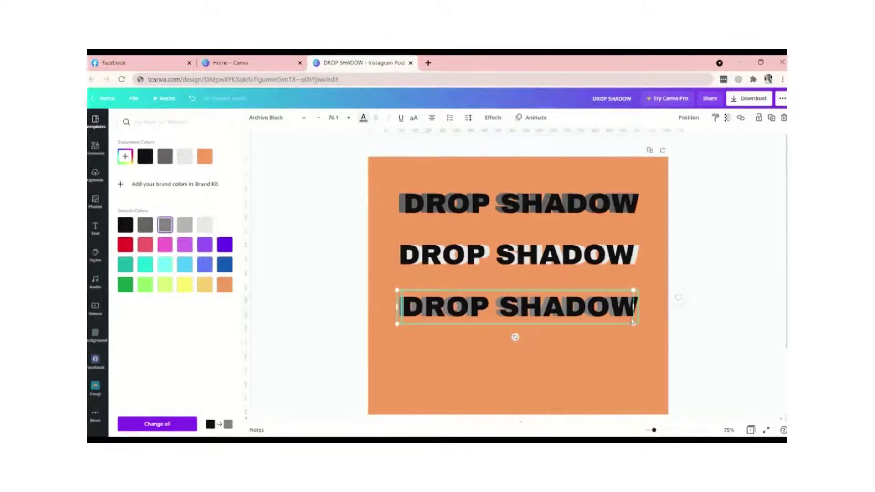
Add a second medium gray copy, send it behind the third black text, and shift the black text slightly to the right.
{"action": "left_click", "coordinate": [629, 314]}
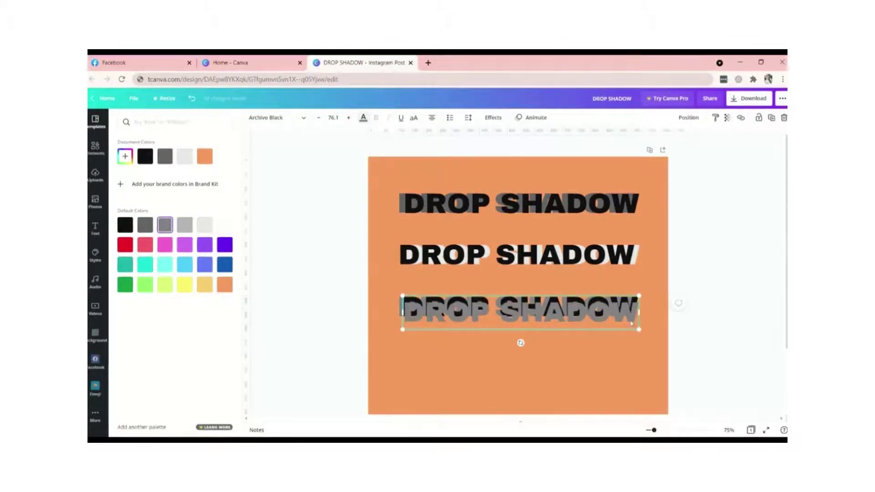
{"action": "left_click", "coordinate": [677, 126]}
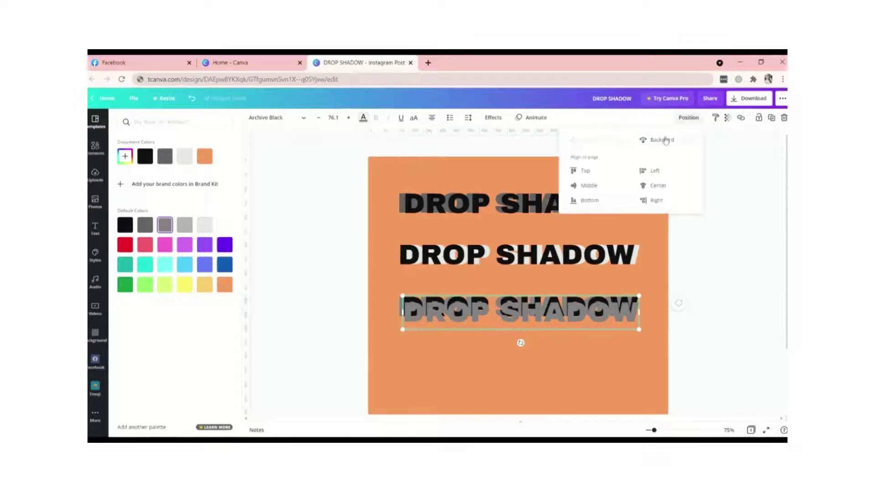
{"action": "left_click", "coordinate": [665, 141]}
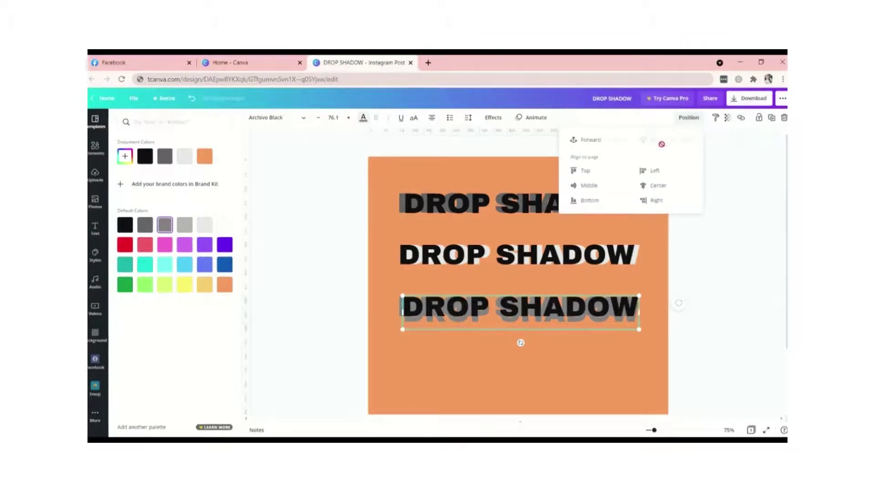
{"action": "left_click", "coordinate": [628, 327]}
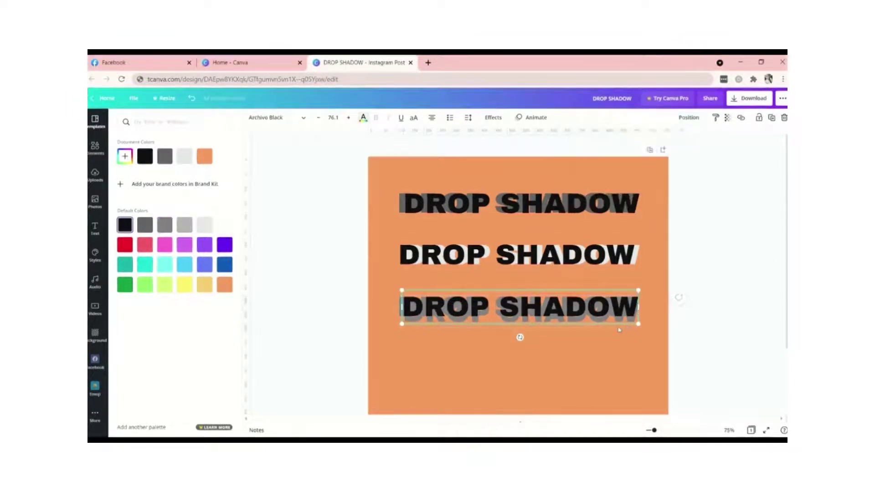
{"action": "left_click_drag", "start_coordinate": [626, 323], "coordinate": [636, 326]}
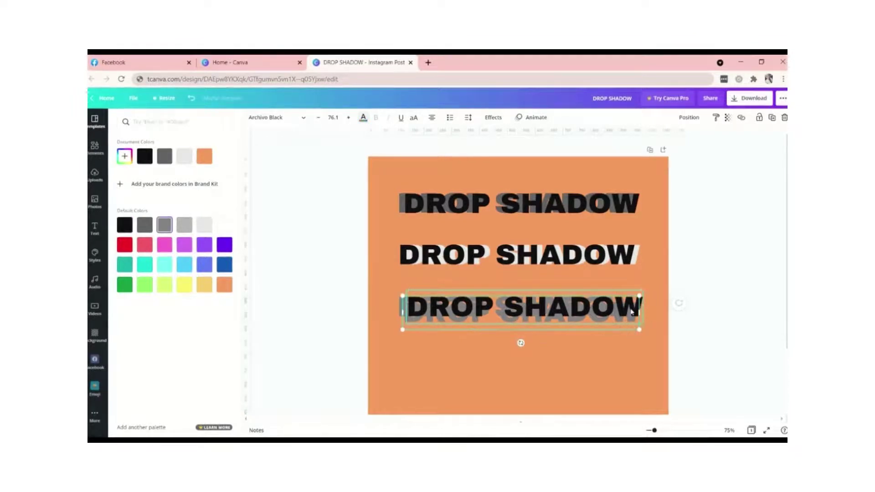
Move the third black text lower and place both gray copies level behind it, each offset progressively farther to the left.
{"action": "left_click_drag", "start_coordinate": [634, 313], "coordinate": [634, 352]}
{"action": "scroll", "coordinate": [632, 323], "scroll_direction": "down", "scroll_amount": 2}
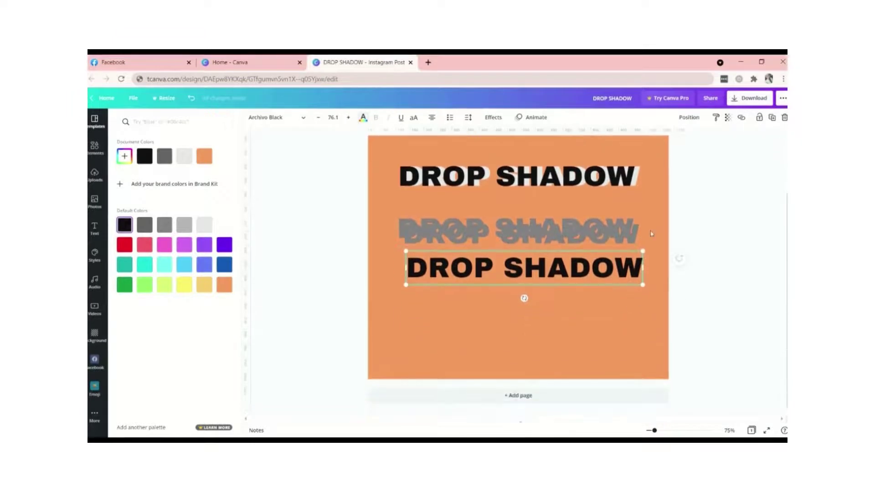
{"action": "scroll", "coordinate": [651, 233], "scroll_direction": "up", "scroll_amount": 5, "text": "ctrl"}
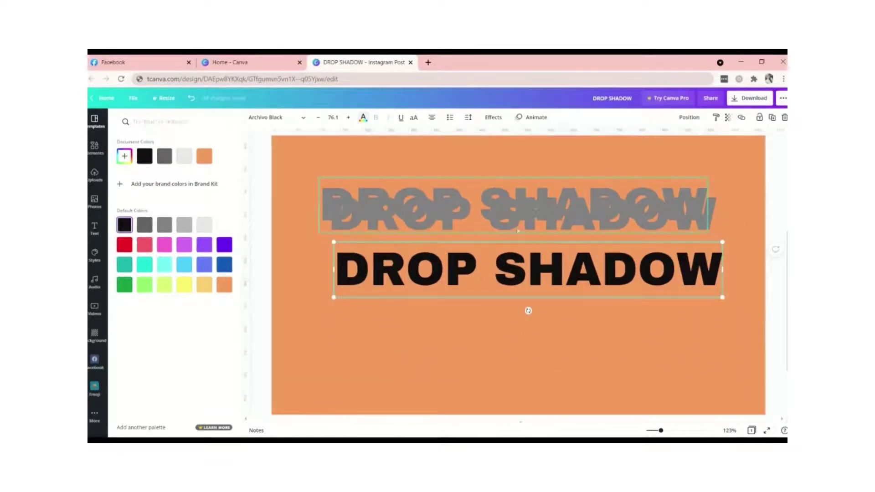
{"action": "left_click_drag", "start_coordinate": [546, 219], "coordinate": [550, 280]}
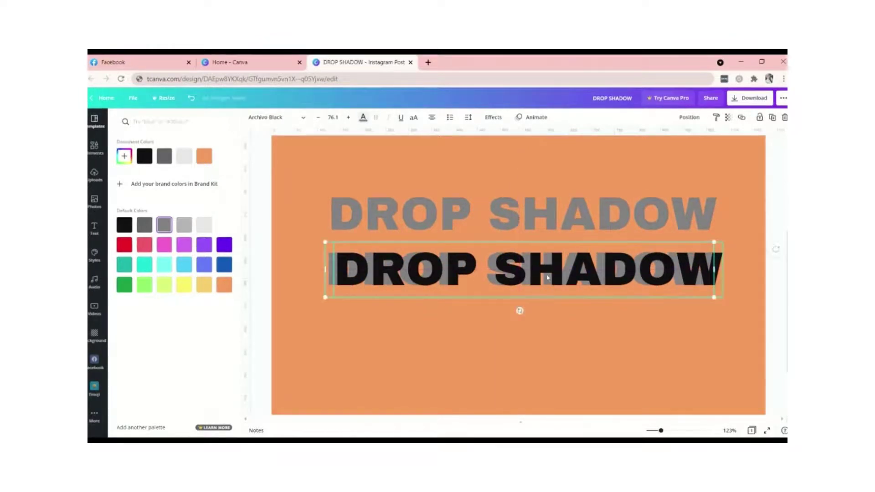
{"action": "left_click_drag", "start_coordinate": [538, 206], "coordinate": [527, 261]}
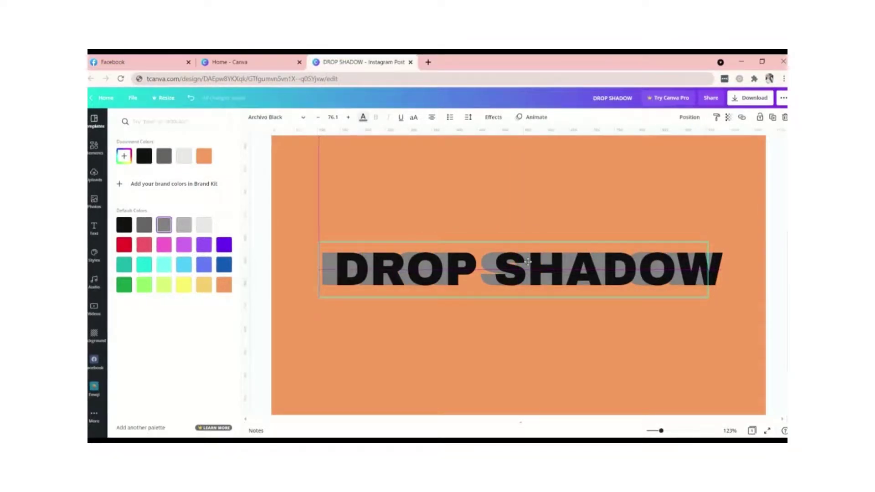
{"action": "left_click_drag", "start_coordinate": [527, 261], "coordinate": [523, 260]}
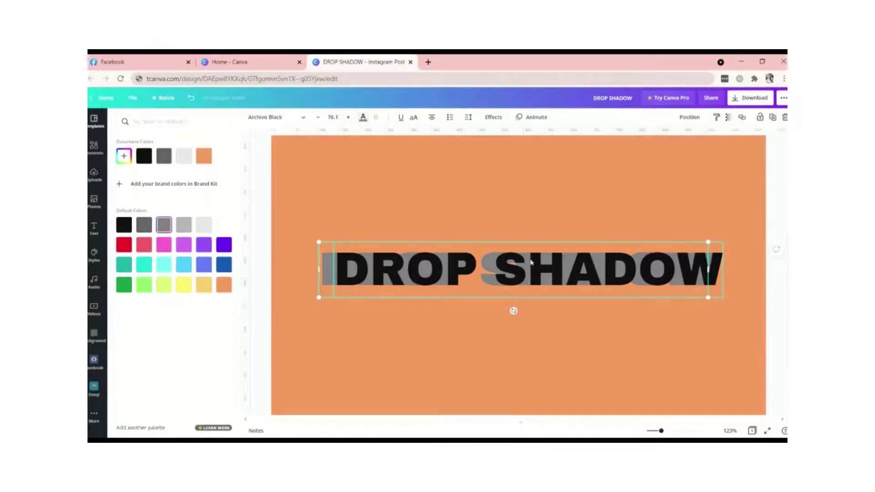
{"action": "left_click_drag", "start_coordinate": [558, 269], "coordinate": [553, 269]}
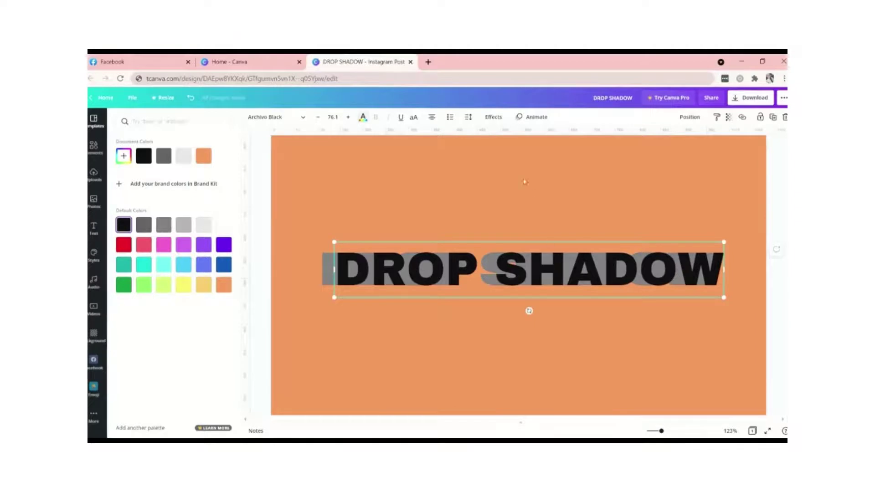
Group the third black text with its two gray shadows and move the group up beneath the second shadowed text.
{"action": "left_click", "coordinate": [477, 215]}
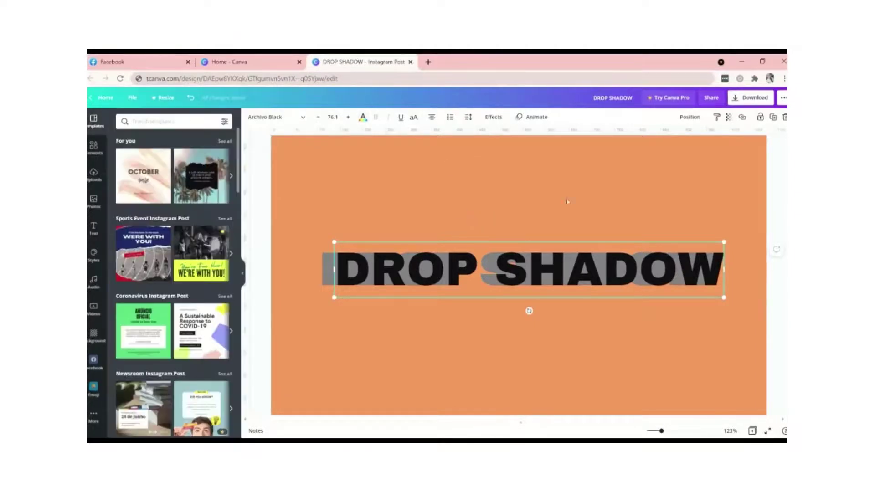
{"action": "left_click", "coordinate": [734, 208]}
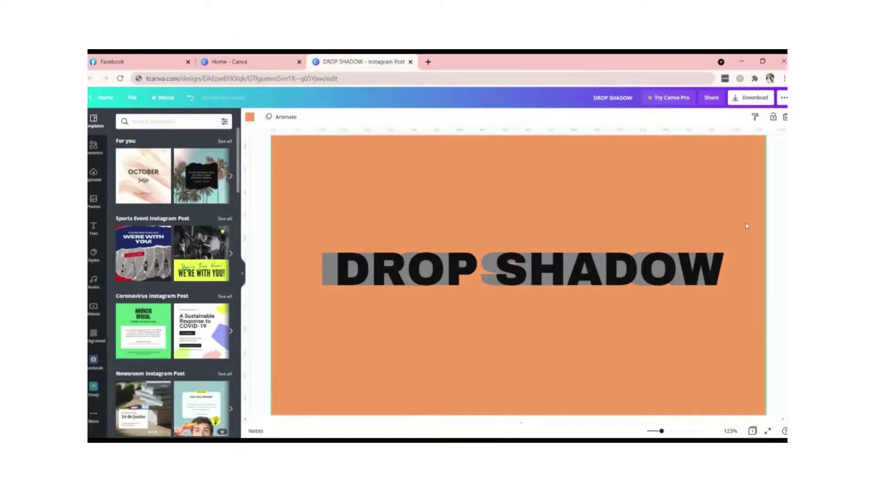
{"action": "left_click", "coordinate": [675, 273]}
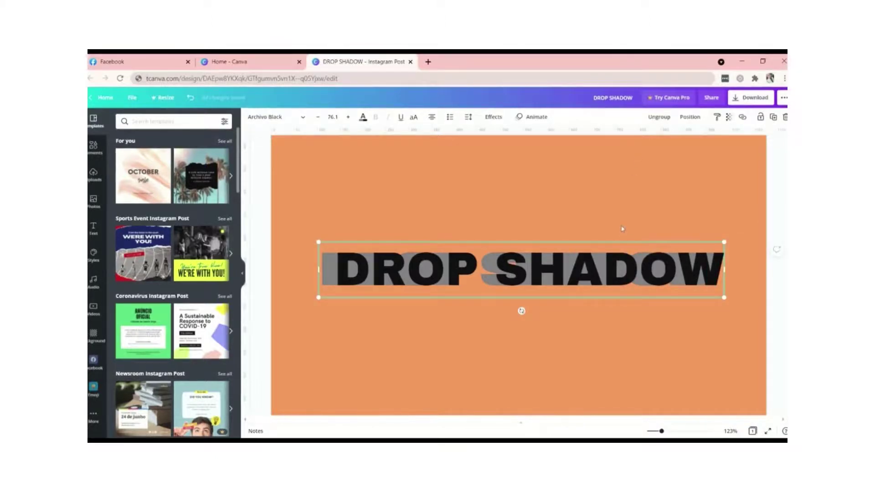
{"action": "key", "text": "ctrl+minus"}
{"action": "key", "text": "ctrl+minus"}
{"action": "scroll", "coordinate": [587, 328], "scroll_direction": "up", "scroll_amount": 3}
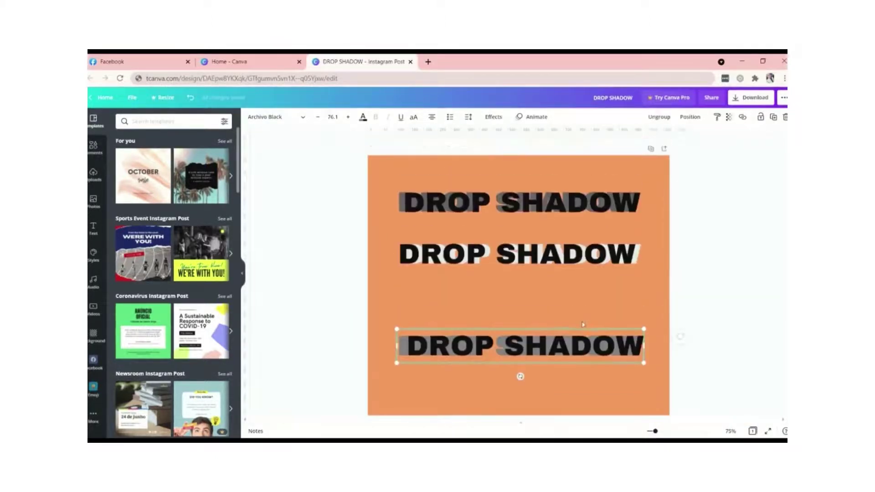
{"action": "scroll", "coordinate": [593, 319], "scroll_direction": "down", "scroll_amount": 2}
{"action": "left_click_drag", "start_coordinate": [594, 310], "coordinate": [596, 273]}
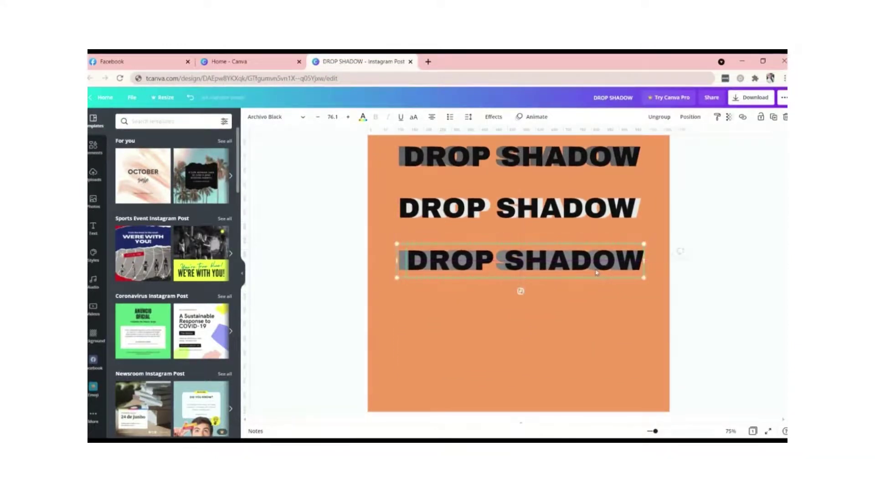
Add a fourth text reading DROP SHADOW and place it below the third shadowed text.
{"action": "left_click", "coordinate": [608, 332]}
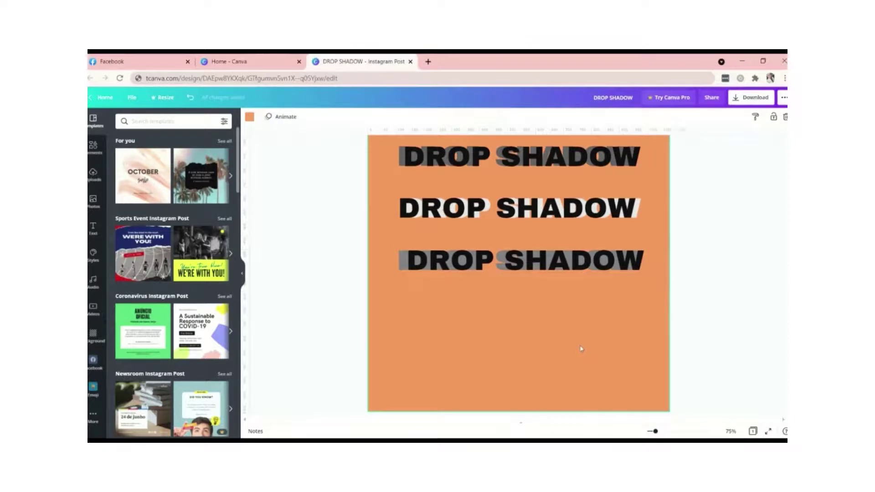
{"action": "scroll", "coordinate": [581, 349], "scroll_direction": "down", "scroll_amount": 1}
{"action": "scroll", "coordinate": [581, 347], "scroll_direction": "down", "scroll_amount": 1}
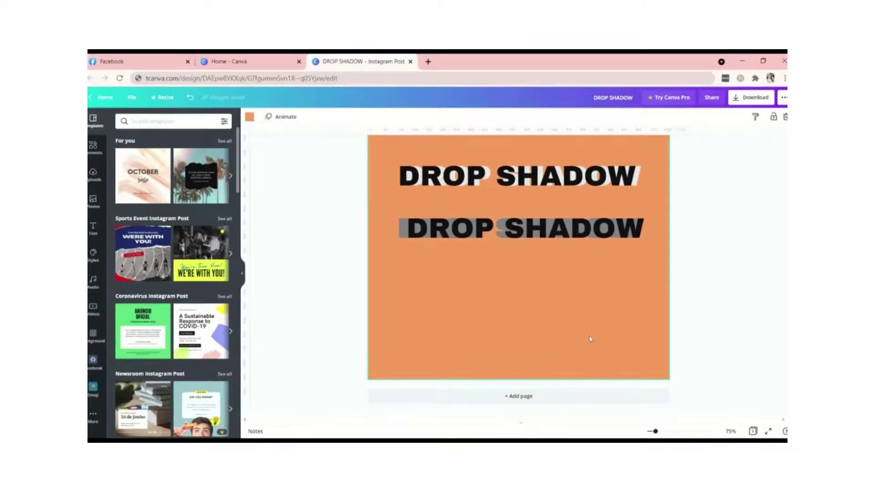
{"action": "type", "text": "text"}
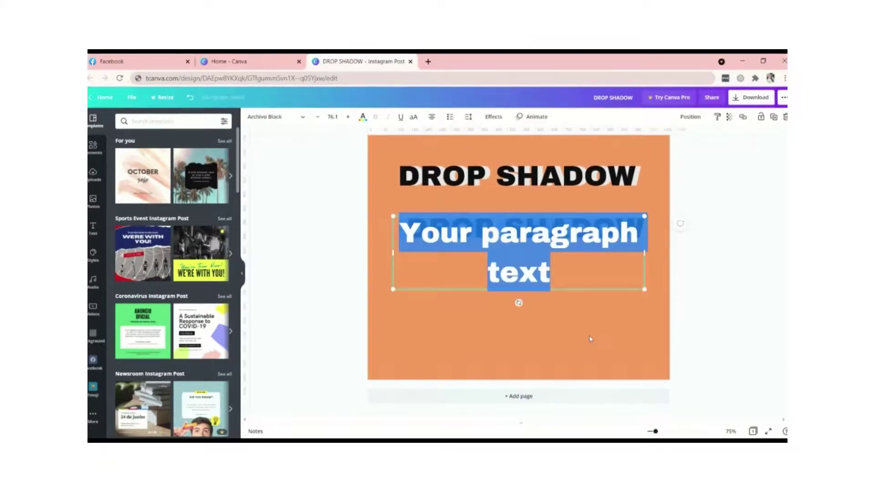
{"action": "type", "text": "DROP SHA"}
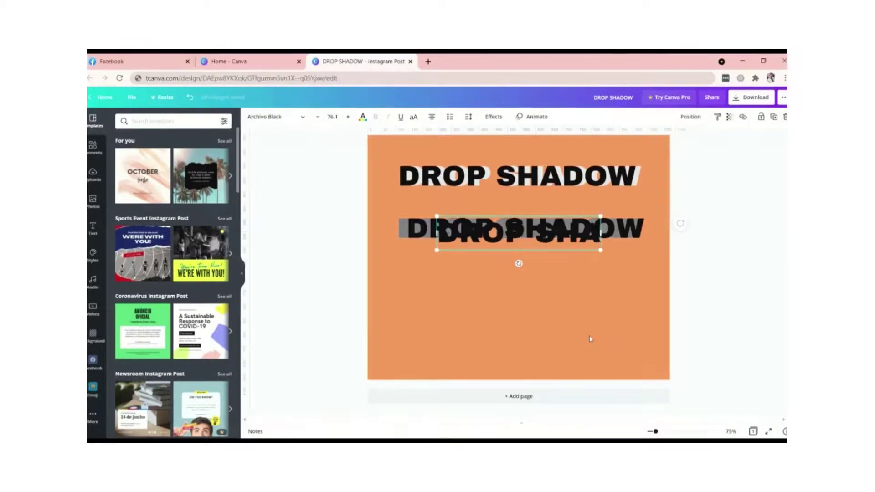
{"action": "type", "text": "DOW"}
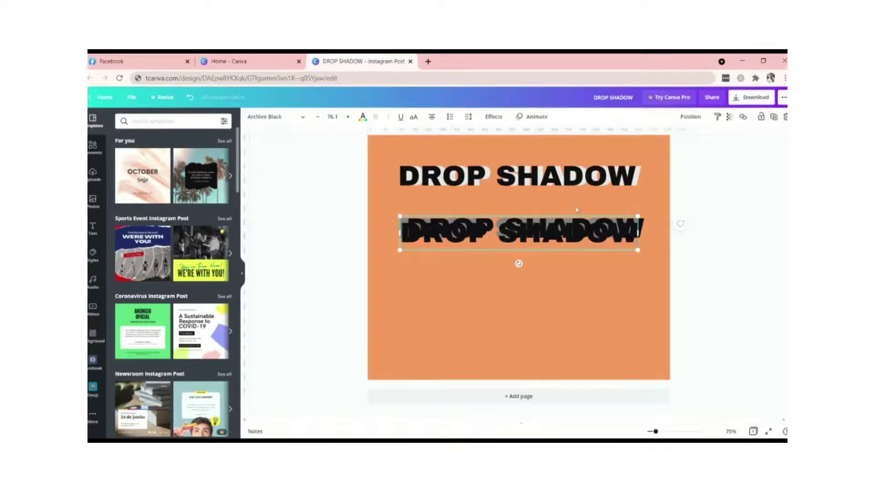
{"action": "left_click_drag", "start_coordinate": [568, 239], "coordinate": [568, 294]}
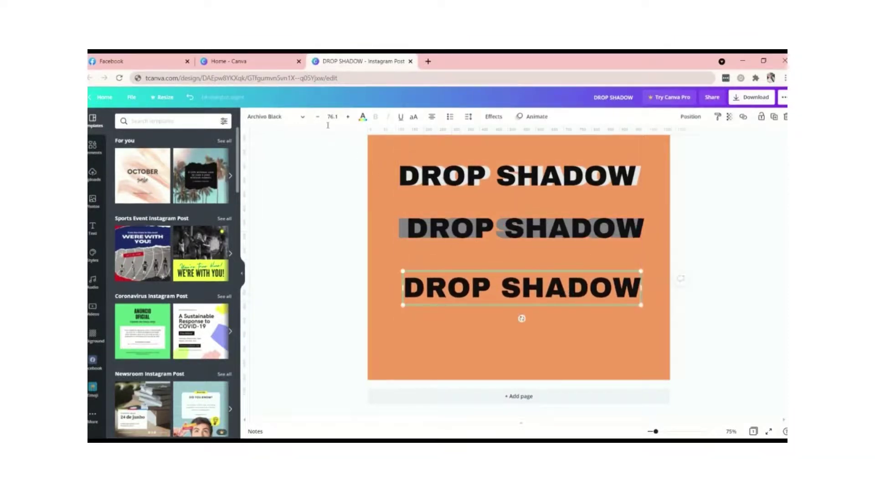
Try aqua, turquoise, light green and pink on the fourth DROP SHADOW text and settle on yellow.
{"action": "left_click", "coordinate": [367, 123]}
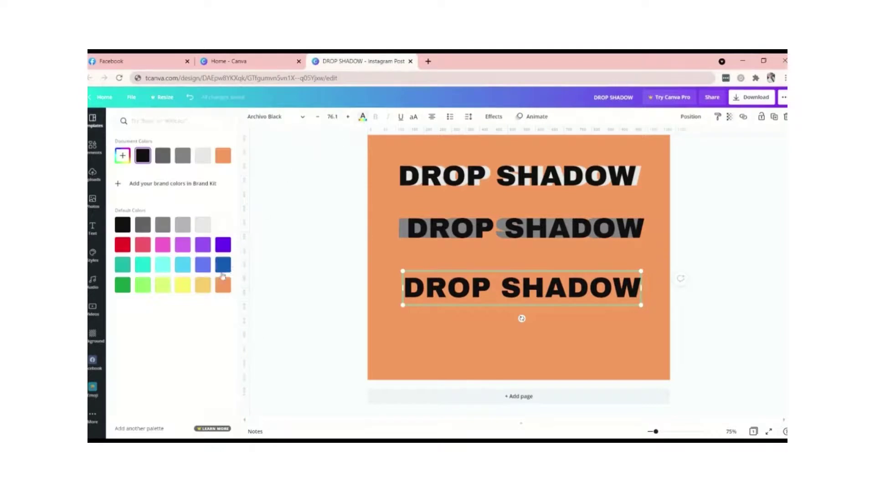
{"action": "left_click", "coordinate": [182, 286]}
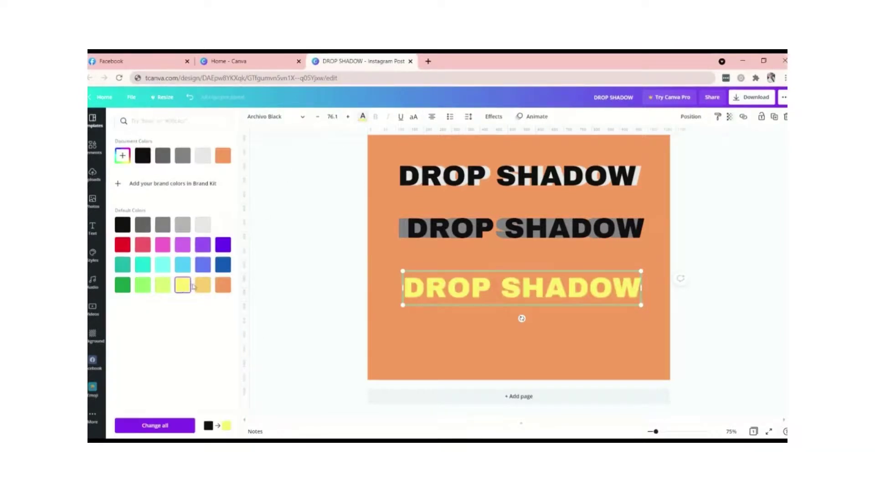
{"action": "left_click", "coordinate": [163, 265]}
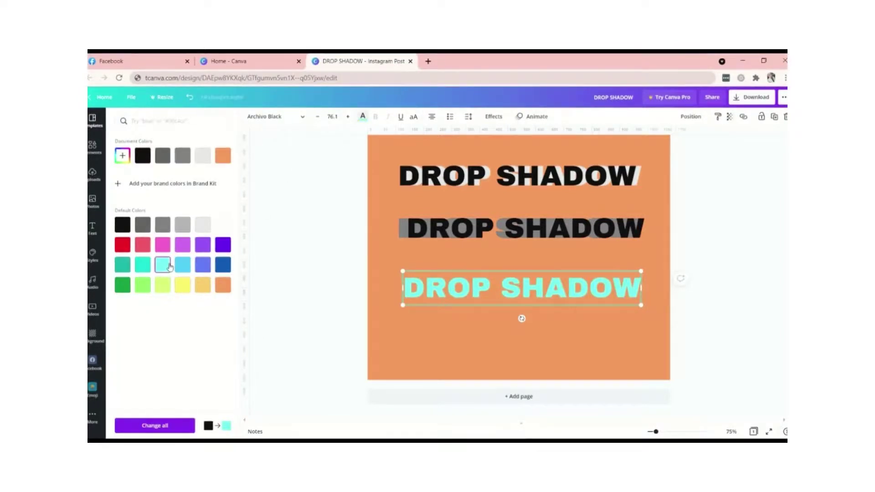
{"action": "left_click", "coordinate": [148, 266]}
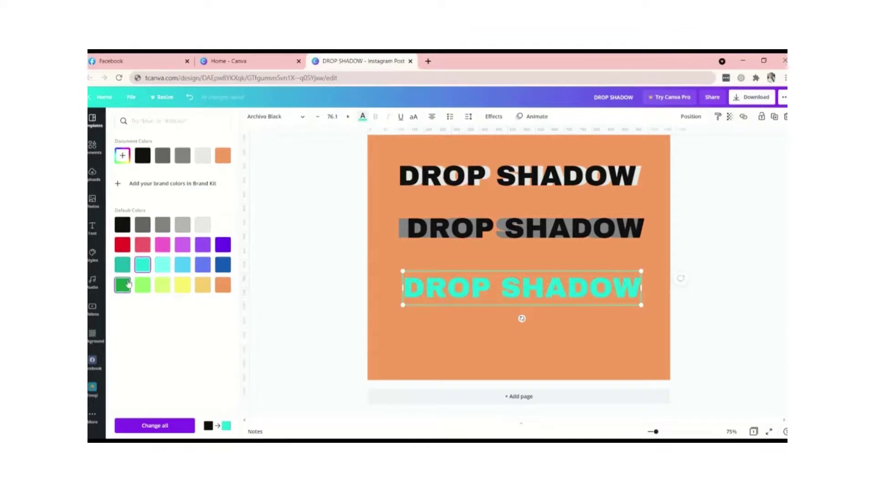
{"action": "left_click", "coordinate": [142, 285]}
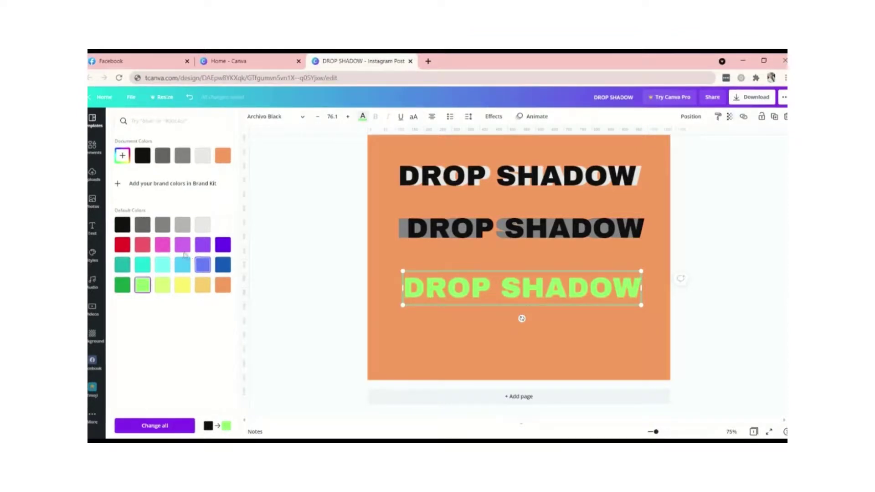
{"action": "left_click", "coordinate": [163, 245]}
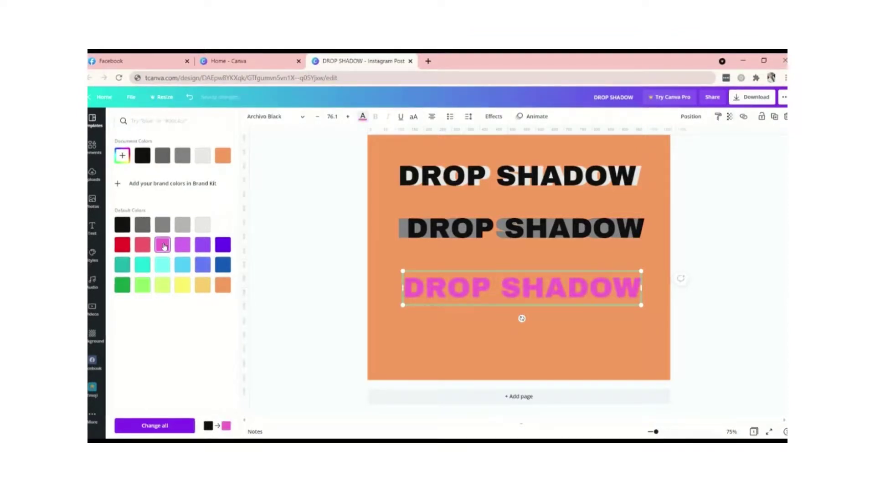
{"action": "left_click", "coordinate": [182, 285]}
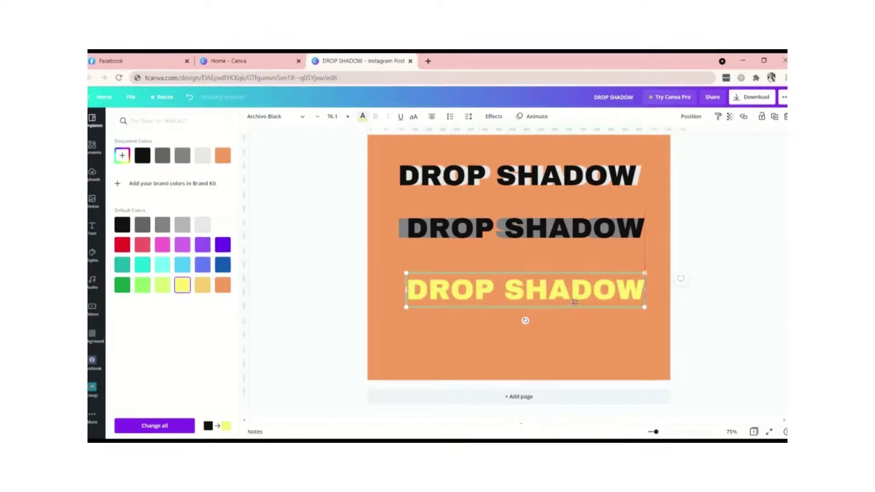
Shift the yellow DROP SHADOW text slightly left and change its font, trying Anton before choosing Norwester.
{"action": "left_click_drag", "start_coordinate": [568, 301], "coordinate": [570, 302]}
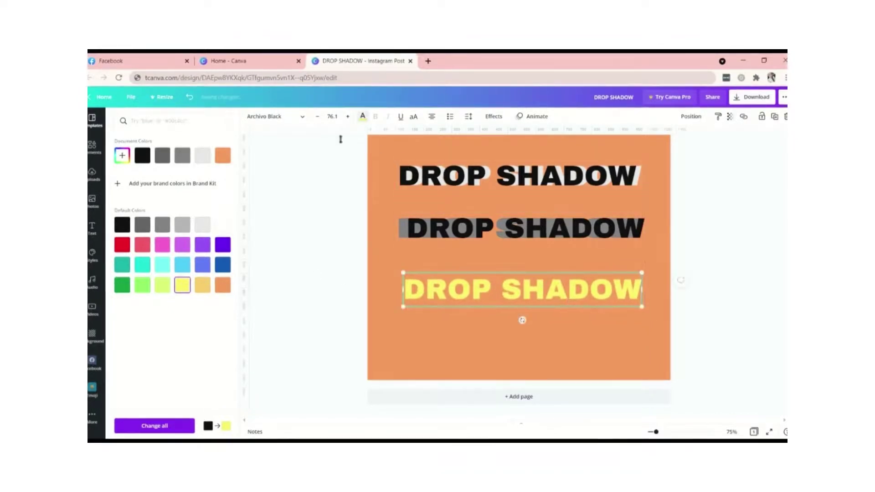
{"action": "left_click", "coordinate": [302, 119]}
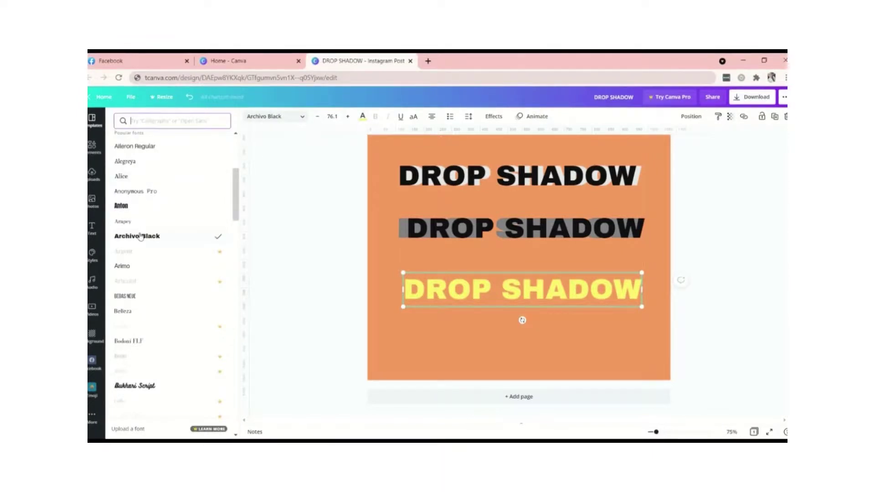
{"action": "left_click", "coordinate": [133, 209]}
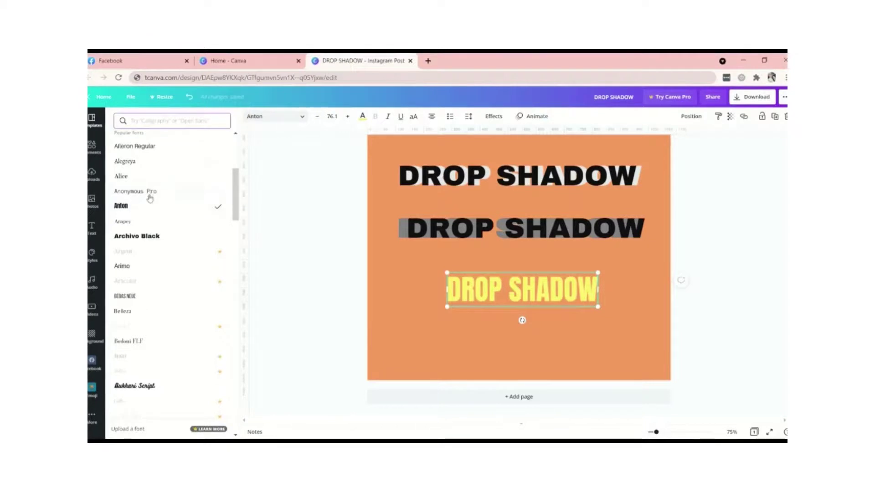
{"action": "scroll", "coordinate": [150, 271], "scroll_direction": "up", "scroll_amount": 3}
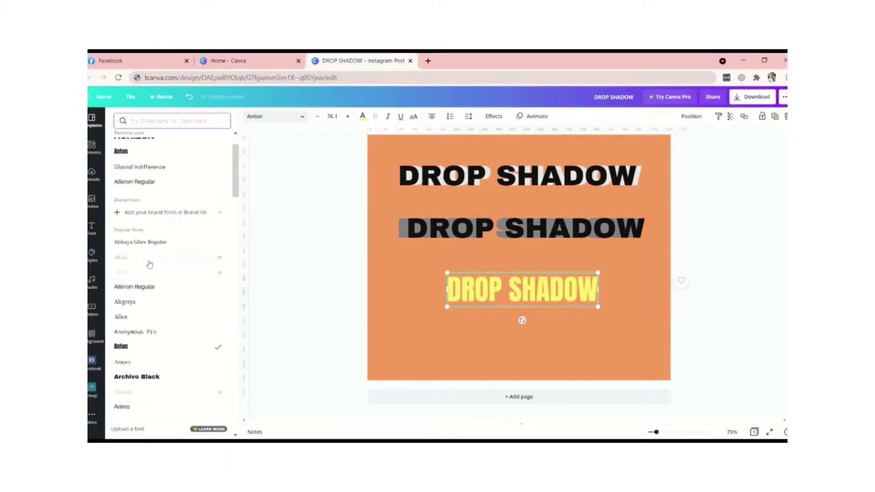
{"action": "scroll", "coordinate": [150, 200], "scroll_direction": "up", "scroll_amount": 2}
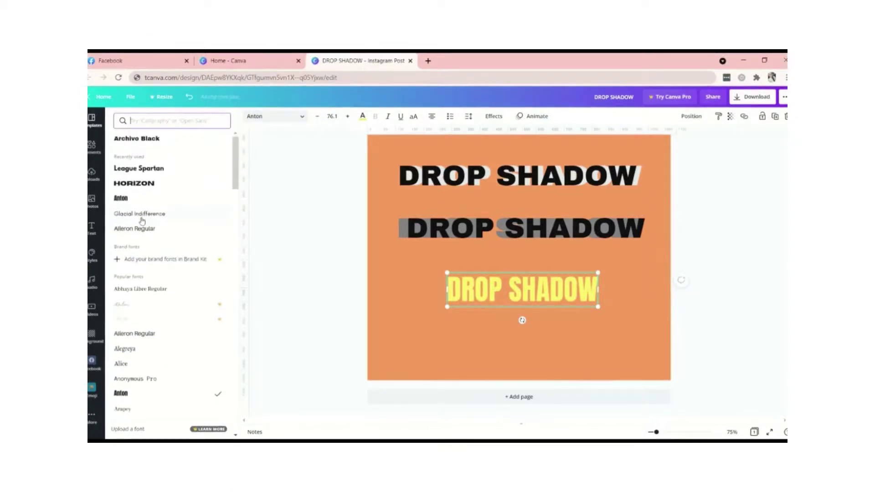
{"action": "scroll", "coordinate": [155, 219], "scroll_direction": "down", "scroll_amount": 6}
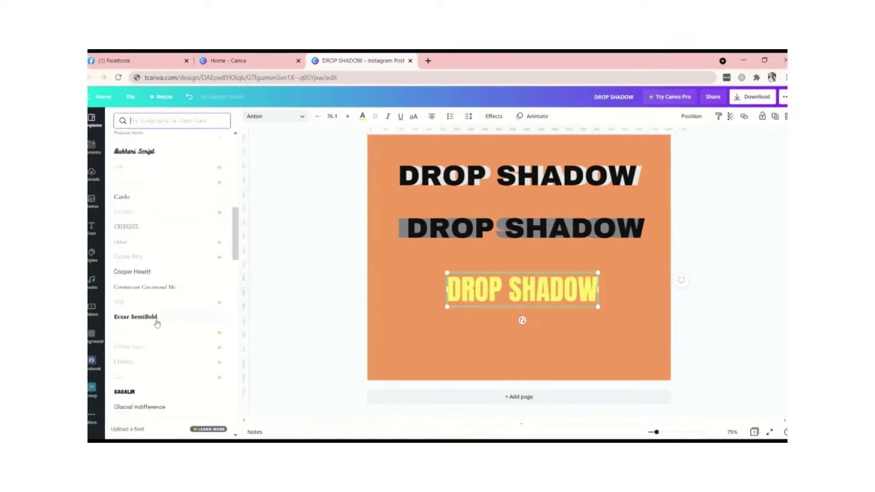
{"action": "scroll", "coordinate": [151, 321], "scroll_direction": "down", "scroll_amount": 3}
{"action": "scroll", "coordinate": [144, 324], "scroll_direction": "down", "scroll_amount": 5}
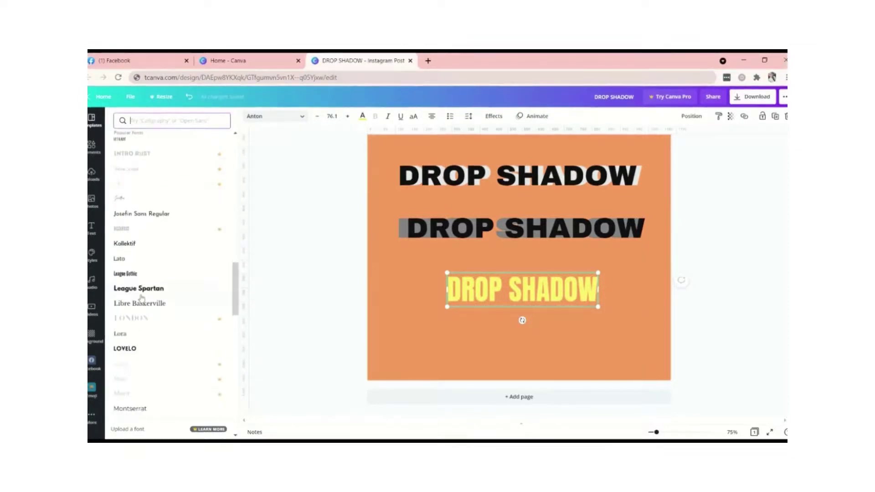
{"action": "scroll", "coordinate": [146, 293], "scroll_direction": "down", "scroll_amount": 6}
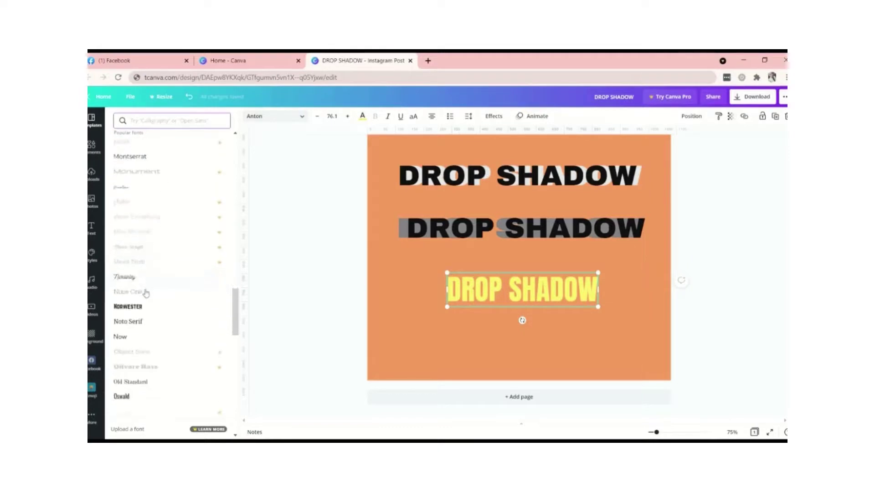
{"action": "scroll", "coordinate": [146, 292], "scroll_direction": "down", "scroll_amount": 3}
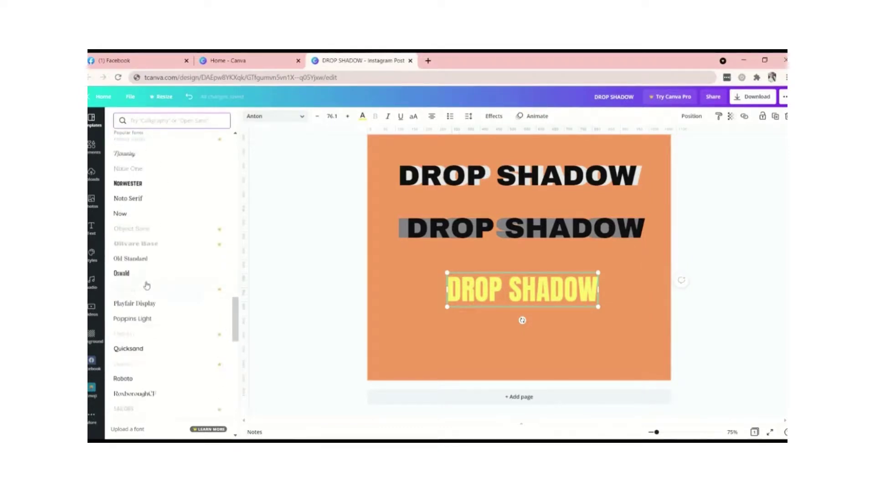
{"action": "left_click", "coordinate": [166, 187]}
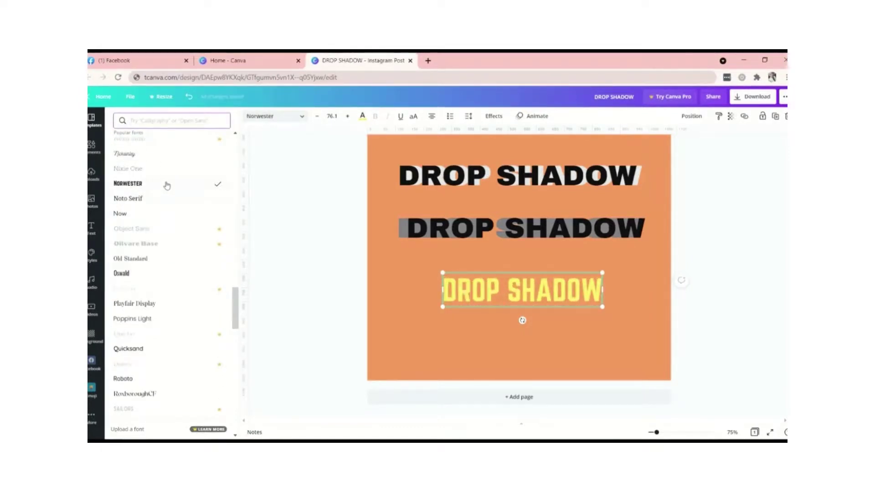
Try Abril Fatface, Agrandir Black and Yeseva One on the yellow text, then return it to Norwester.
{"action": "scroll", "coordinate": [159, 274], "scroll_direction": "down", "scroll_amount": 10}
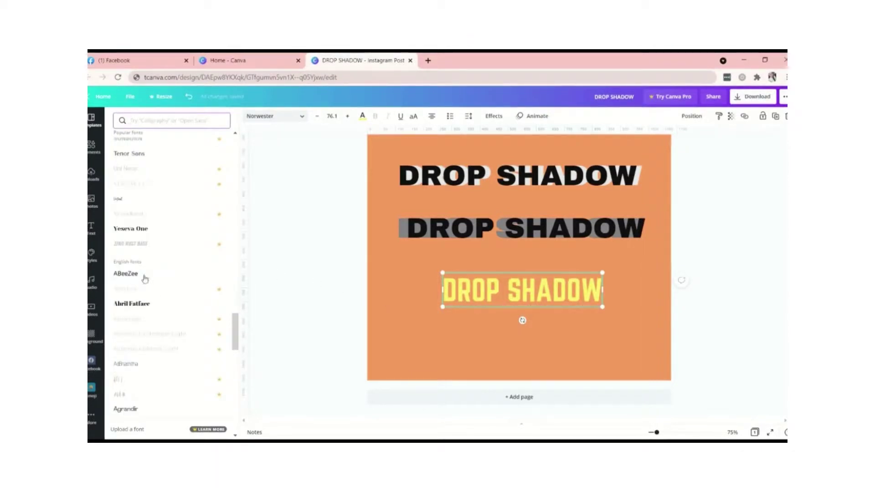
{"action": "left_click", "coordinate": [140, 303]}
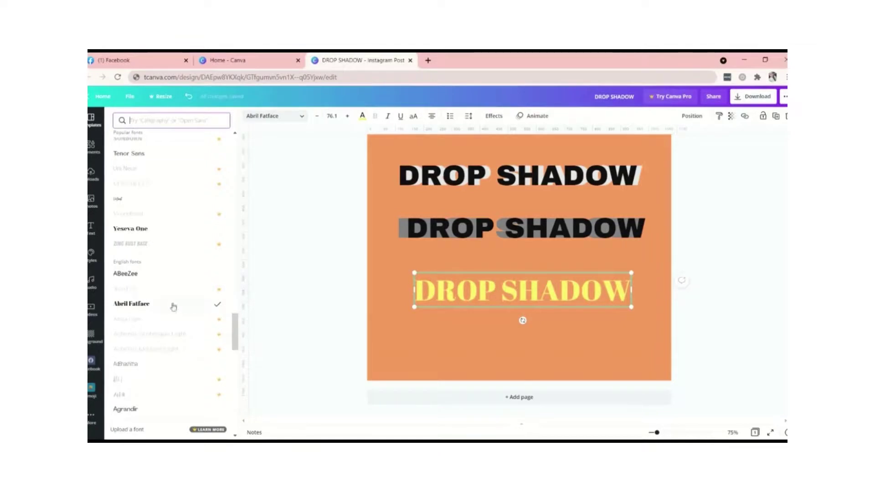
{"action": "scroll", "coordinate": [160, 303], "scroll_direction": "down", "scroll_amount": 3}
{"action": "scroll", "coordinate": [158, 302], "scroll_direction": "down", "scroll_amount": 2}
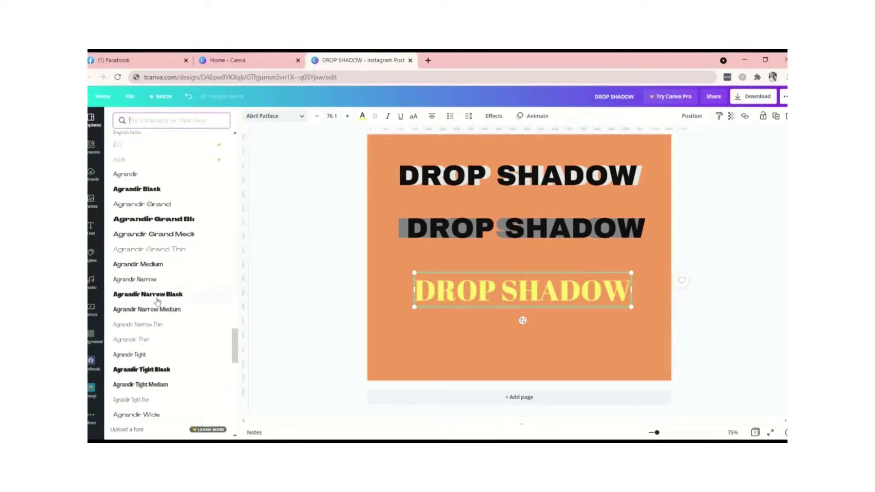
{"action": "left_click", "coordinate": [144, 192]}
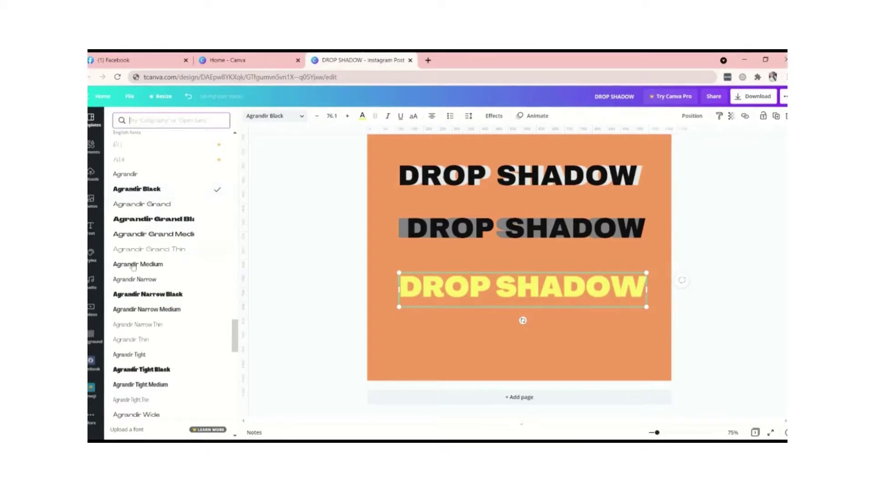
{"action": "scroll", "coordinate": [139, 235], "scroll_direction": "up", "scroll_amount": 5}
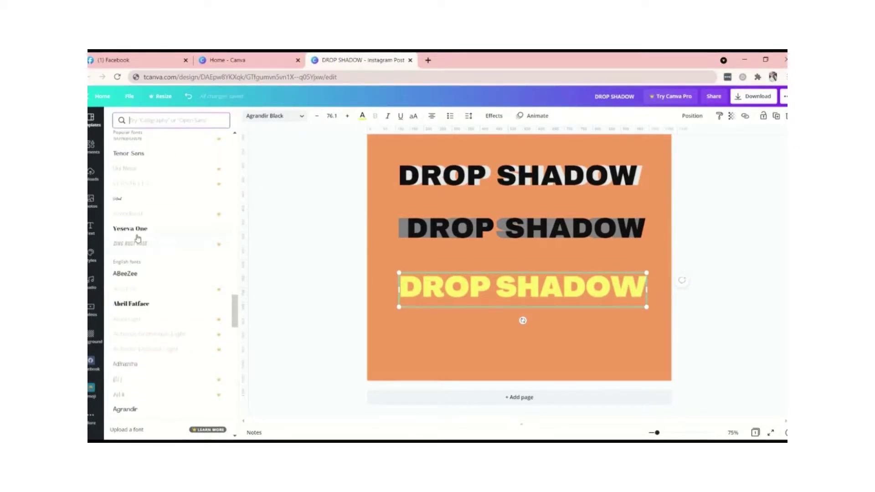
{"action": "left_click", "coordinate": [142, 232]}
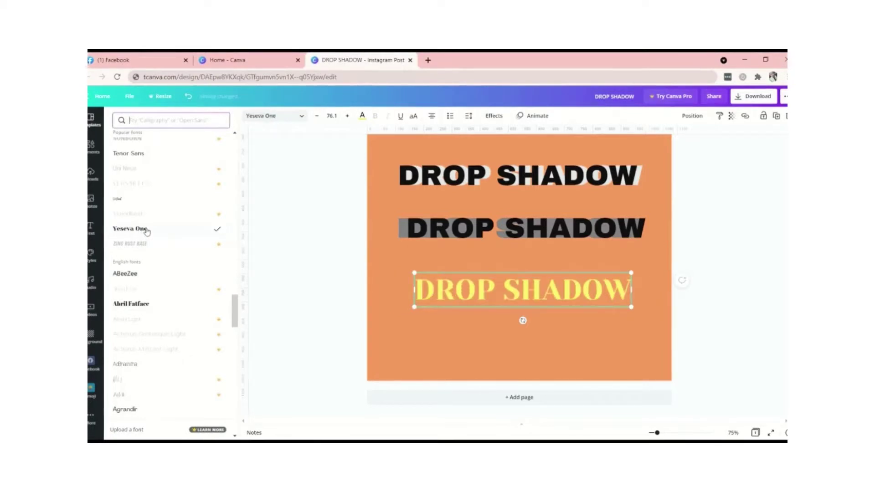
{"action": "scroll", "coordinate": [147, 231], "scroll_direction": "up", "scroll_amount": 5}
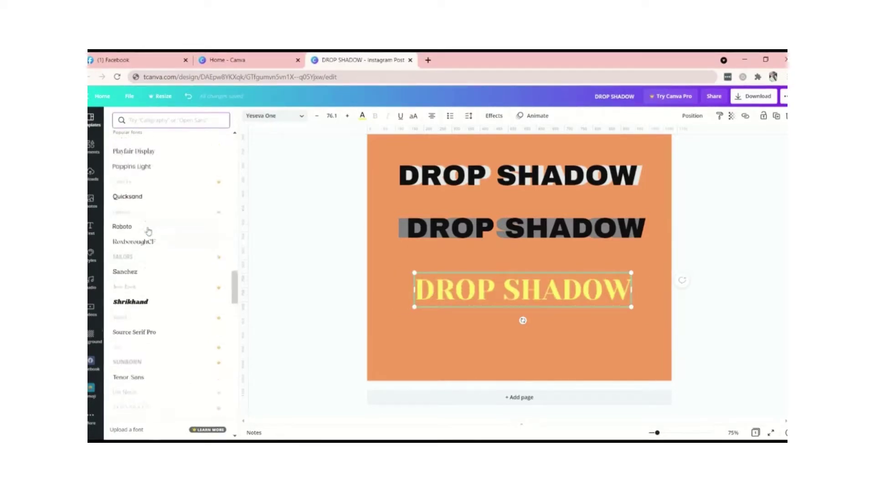
{"action": "scroll", "coordinate": [151, 208], "scroll_direction": "up", "scroll_amount": 4}
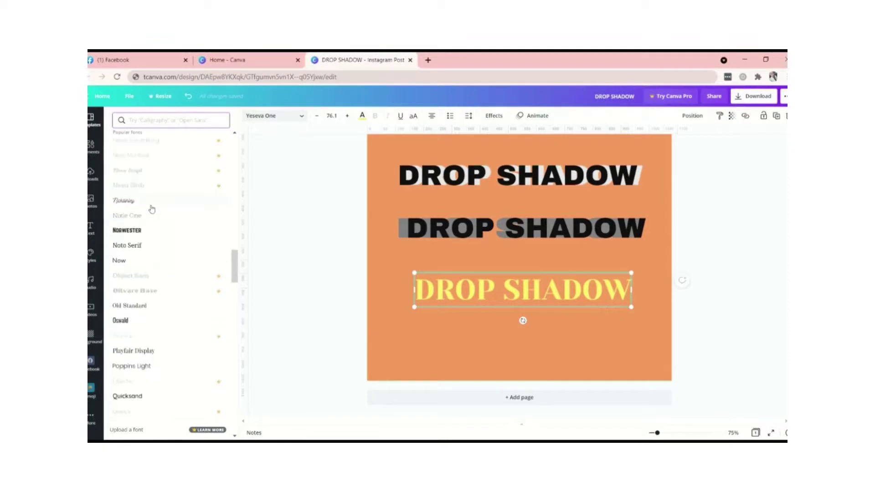
{"action": "left_click", "coordinate": [150, 235]}
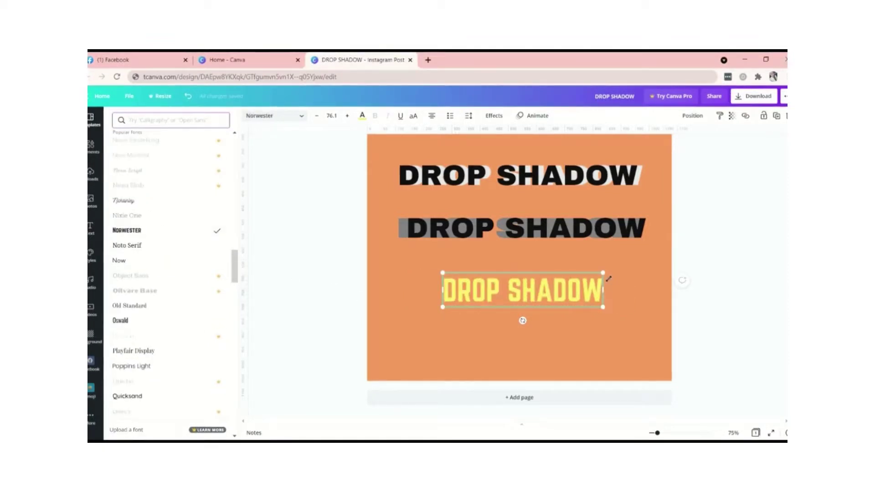
Enlarge the yellow text to size 91.3, widen its letter spacing and move it slightly down and left.
{"action": "left_click_drag", "start_coordinate": [607, 277], "coordinate": [641, 267]}
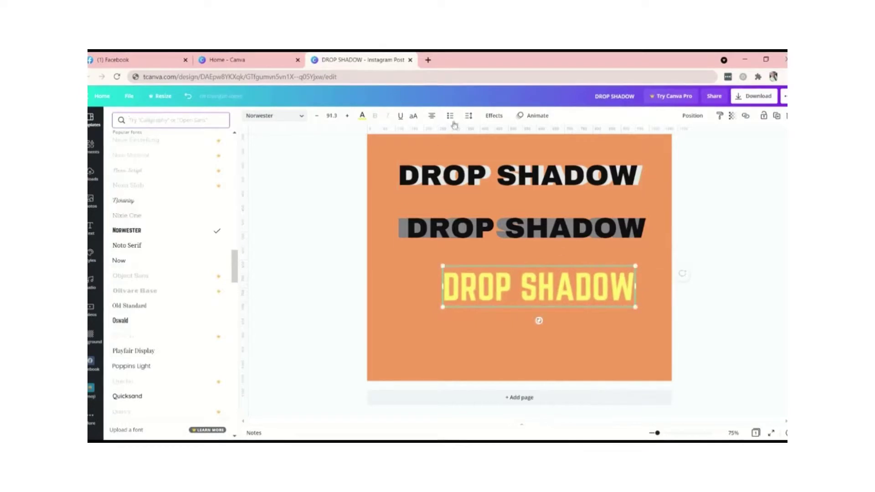
{"action": "left_click", "coordinate": [468, 115]}
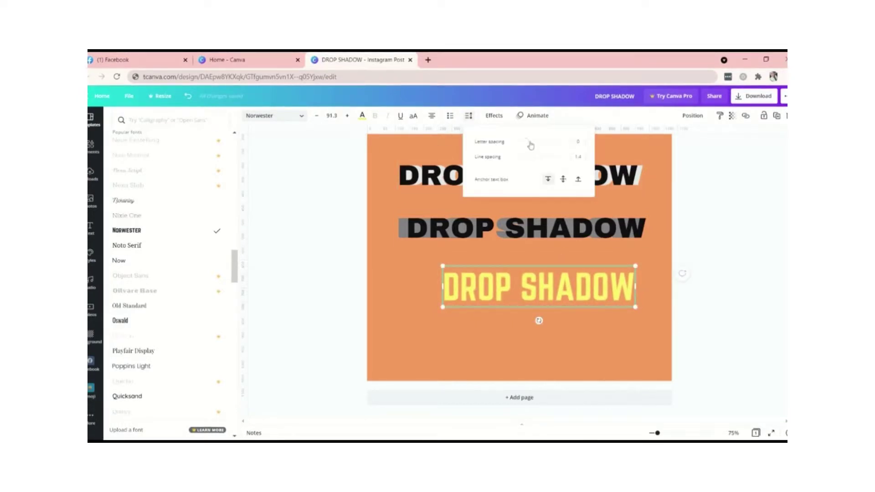
{"action": "left_click_drag", "start_coordinate": [524, 142], "coordinate": [529, 141]}
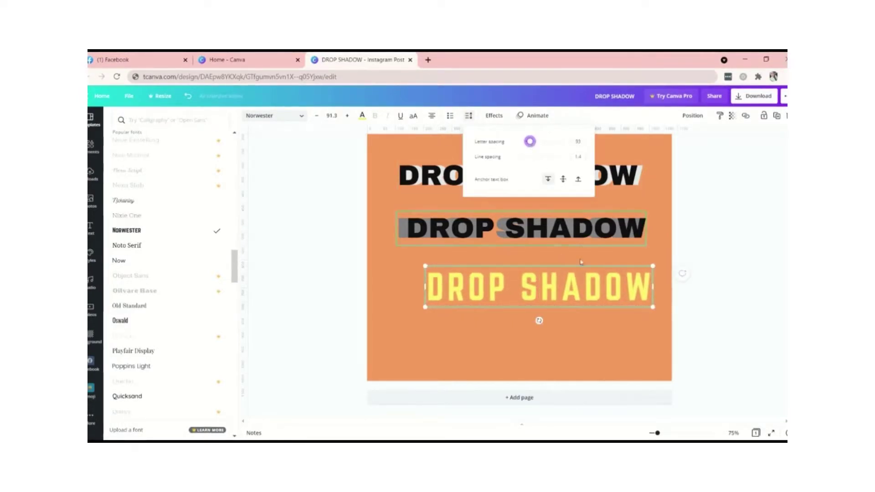
{"action": "left_click_drag", "start_coordinate": [583, 285], "coordinate": [572, 295]}
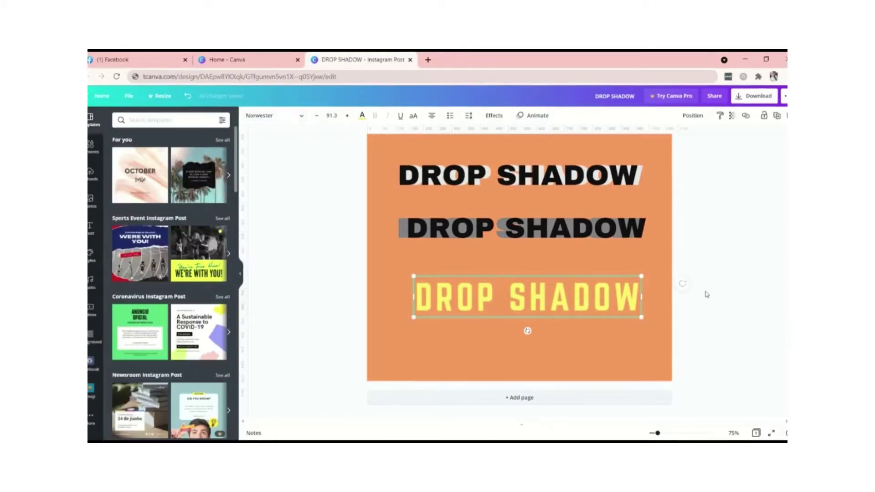
Duplicate the yellow text, recolour the copy medium gray and place it level behind the original, offset slightly to the left.
{"action": "key", "text": "ctrl+d"}
{"action": "left_click", "coordinate": [362, 117]}
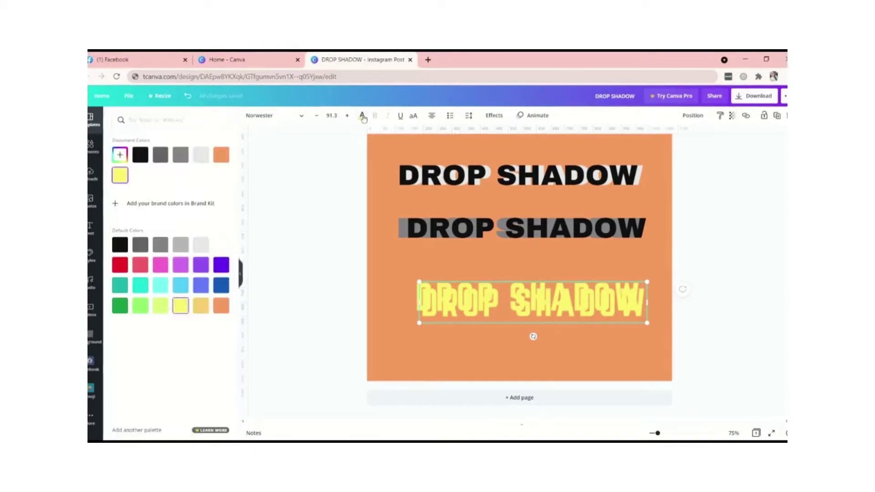
{"action": "left_click", "coordinate": [162, 246]}
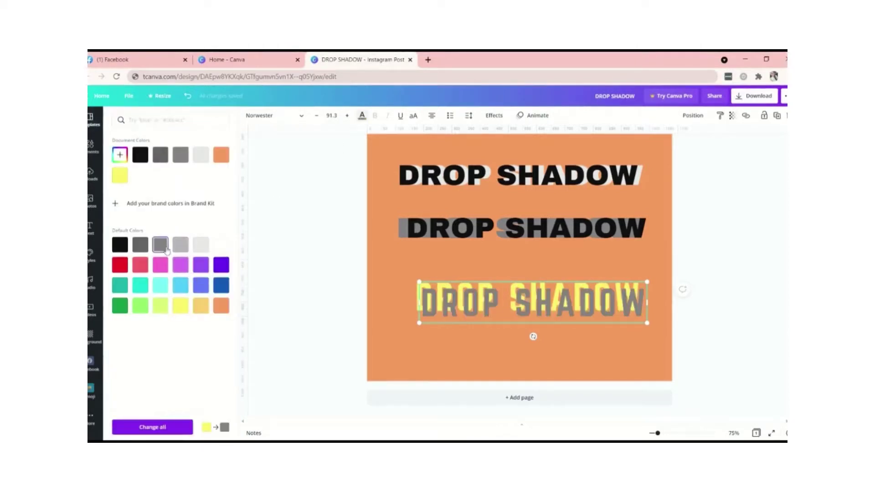
{"action": "left_click", "coordinate": [693, 117]}
{"action": "left_click", "coordinate": [664, 138]}
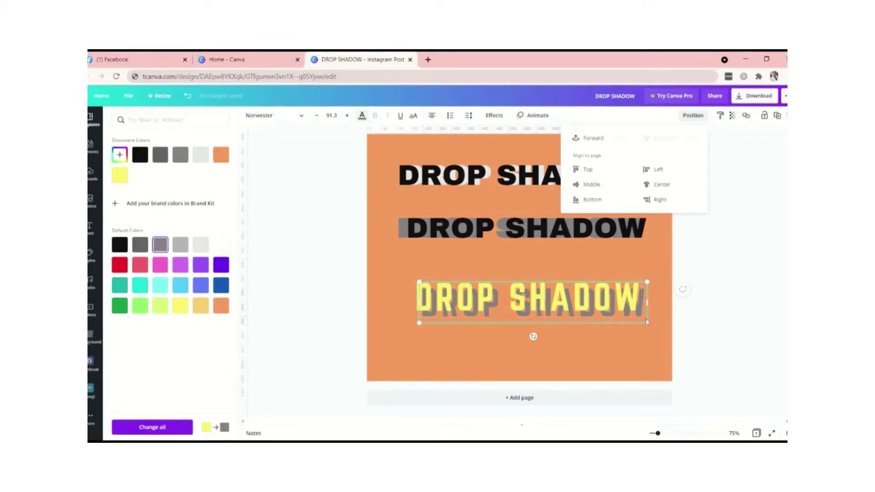
{"action": "left_click", "coordinate": [637, 322]}
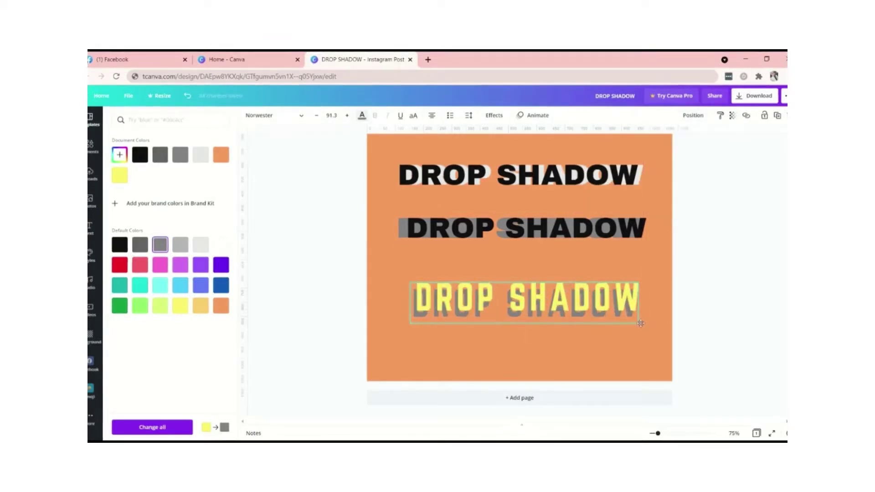
{"action": "left_click_drag", "start_coordinate": [640, 322], "coordinate": [639, 314]}
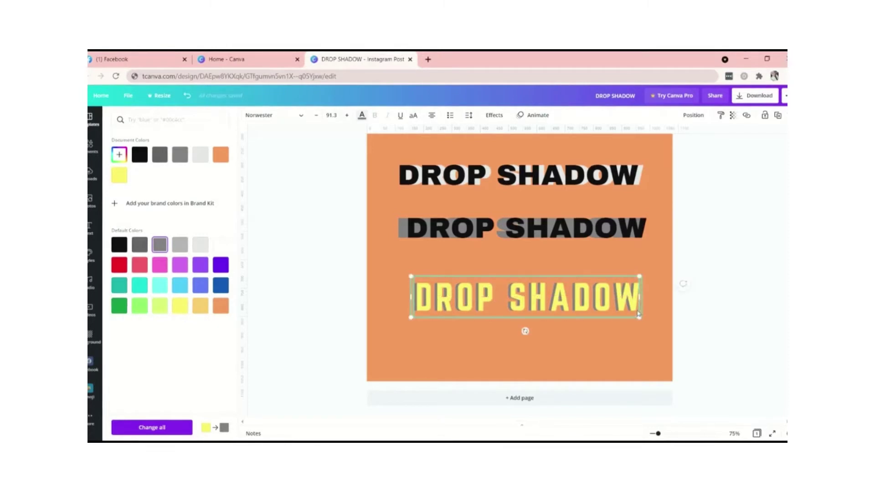
Duplicate the gray shadow and place the second copy behind the yellow text, level with it and a little farther left.
{"action": "key", "text": "shift+Right"}
{"action": "key", "text": "shift+Down"}
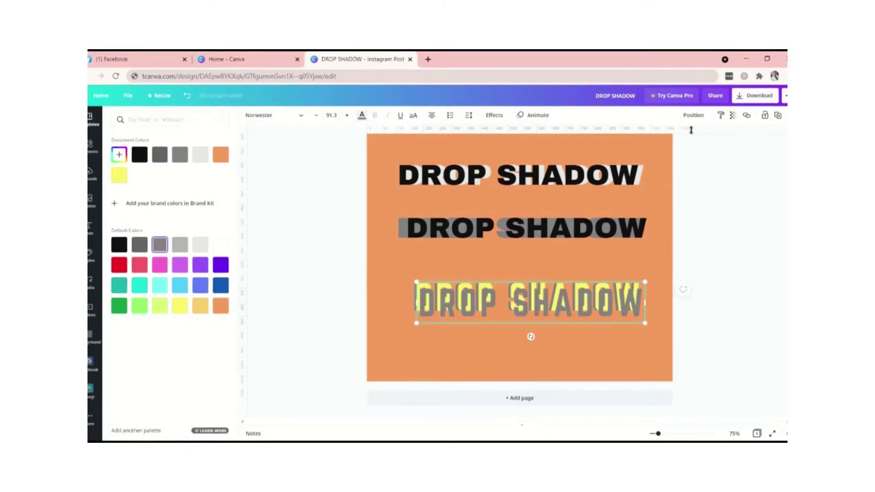
{"action": "left_click_drag", "start_coordinate": [606, 295], "coordinate": [594, 298]}
{"action": "left_click", "coordinate": [693, 115]}
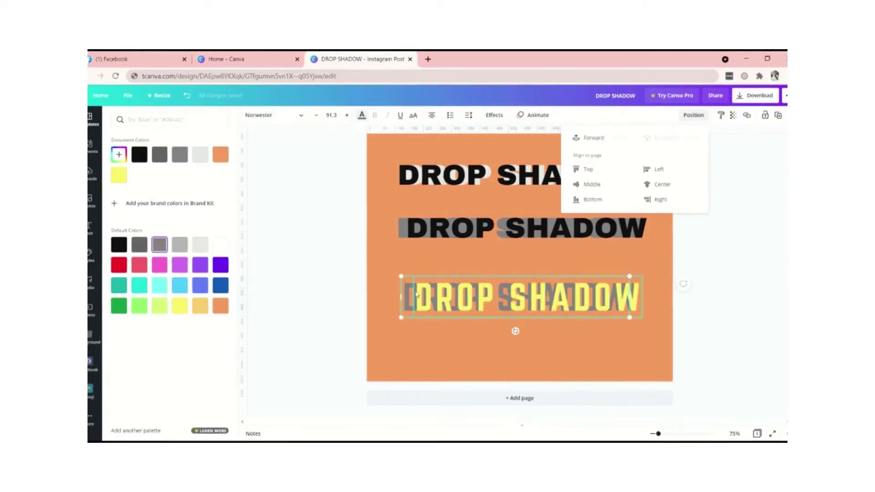
{"action": "left_click_drag", "start_coordinate": [405, 314], "coordinate": [415, 316]}
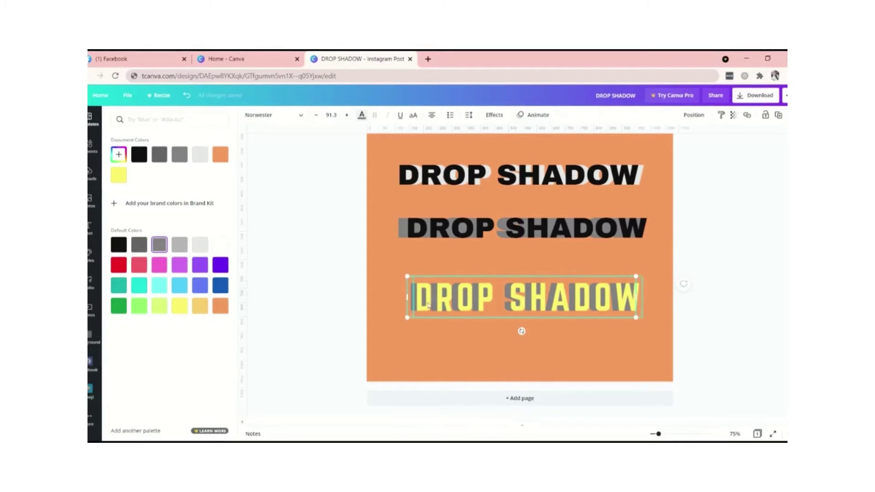
Add a third gray copy, send it to the back and offset it slightly left of the second gray shadow.
{"action": "key", "text": "ctrl+d"}
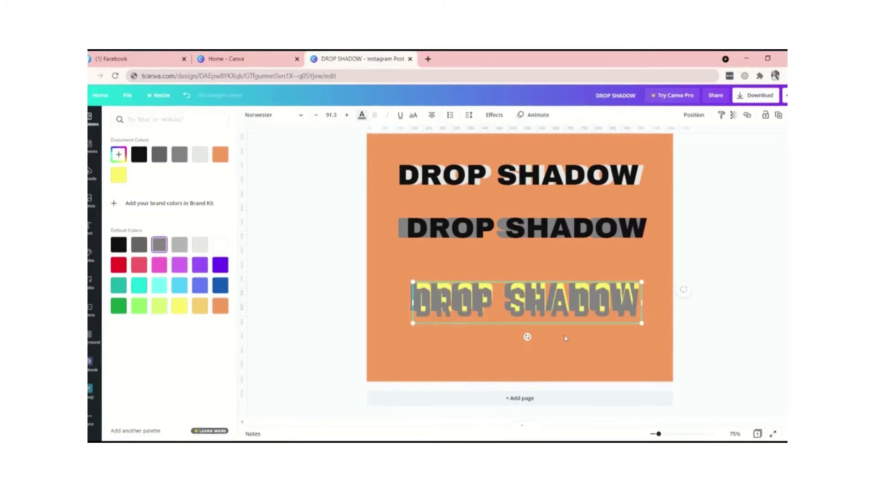
{"action": "left_click_drag", "start_coordinate": [559, 306], "coordinate": [538, 300]}
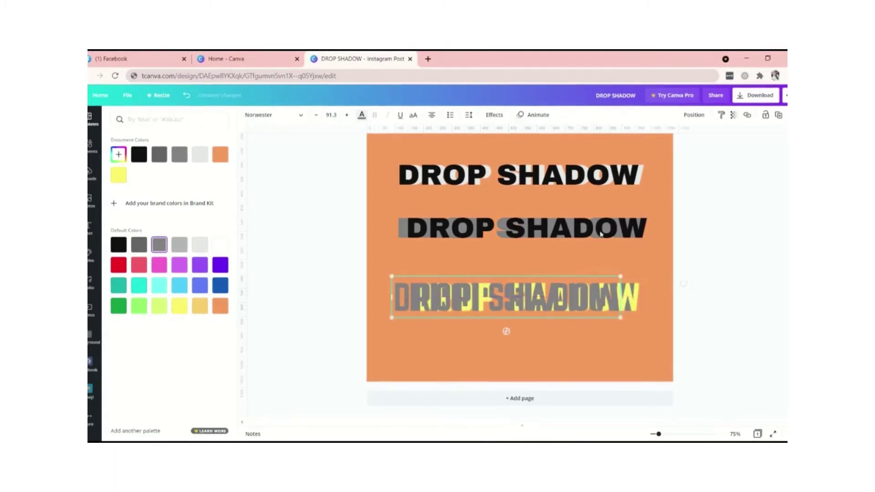
{"action": "left_click", "coordinate": [694, 115]}
{"action": "left_click", "coordinate": [658, 153]}
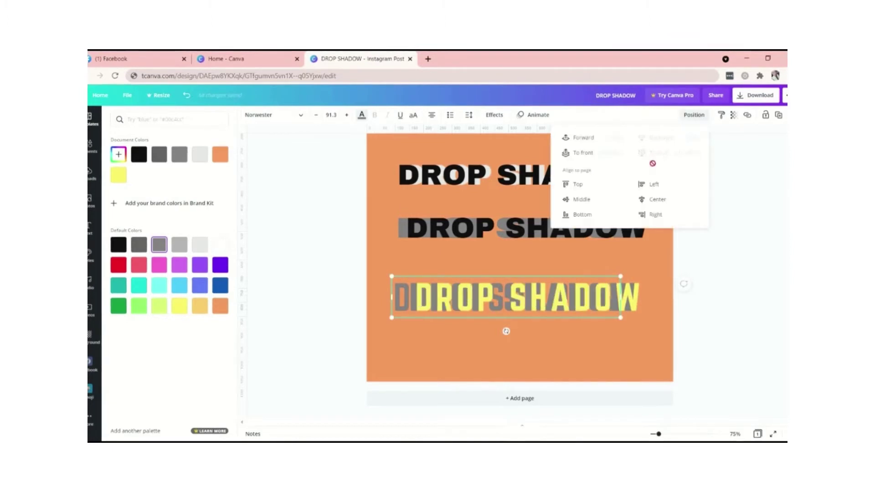
{"action": "left_click_drag", "start_coordinate": [395, 314], "coordinate": [409, 315]}
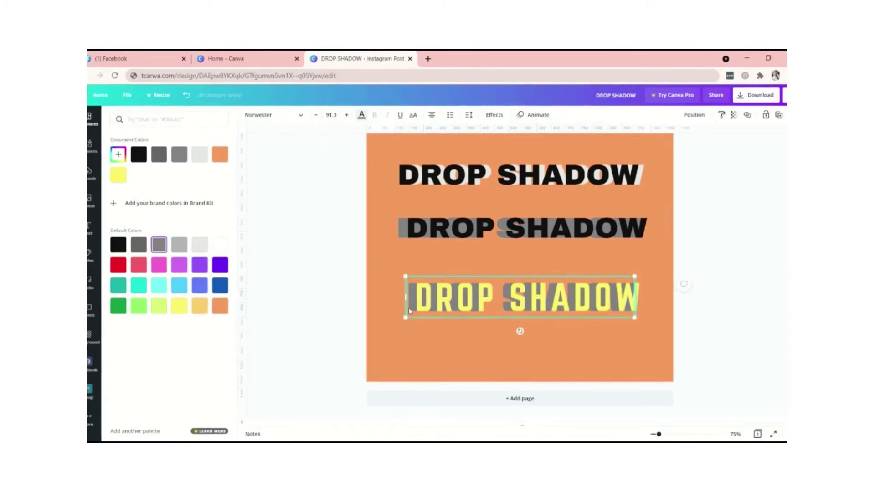
Group the yellow text with its gray shadow copies, then enlarge the group to text size 107 and centre it horizontally on the page.
{"action": "left_click", "coordinate": [645, 335]}
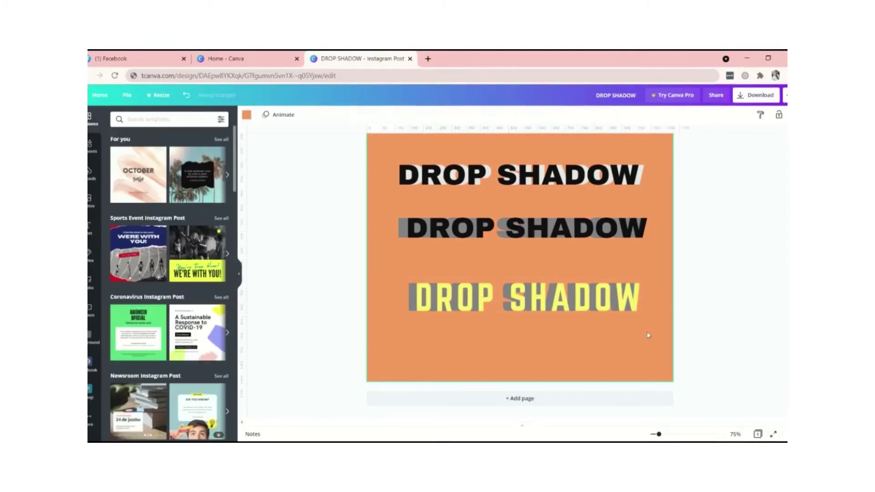
{"action": "left_click", "coordinate": [589, 284]}
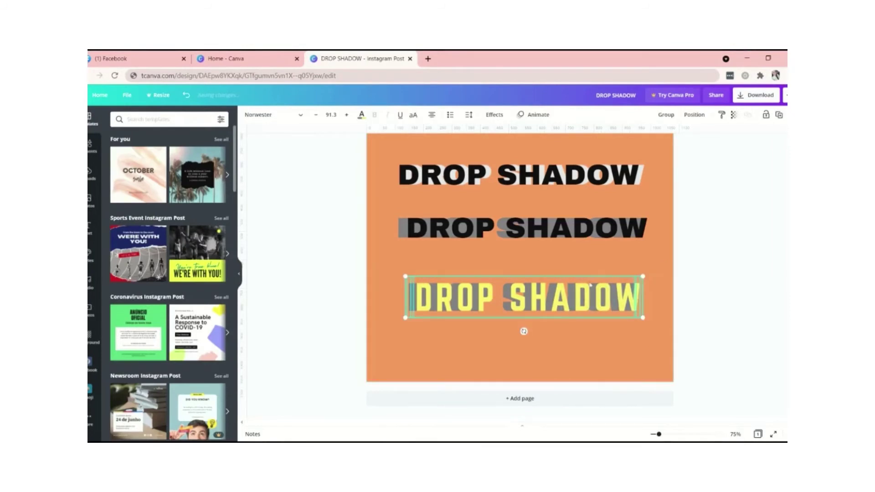
{"action": "left_click", "coordinate": [666, 115]}
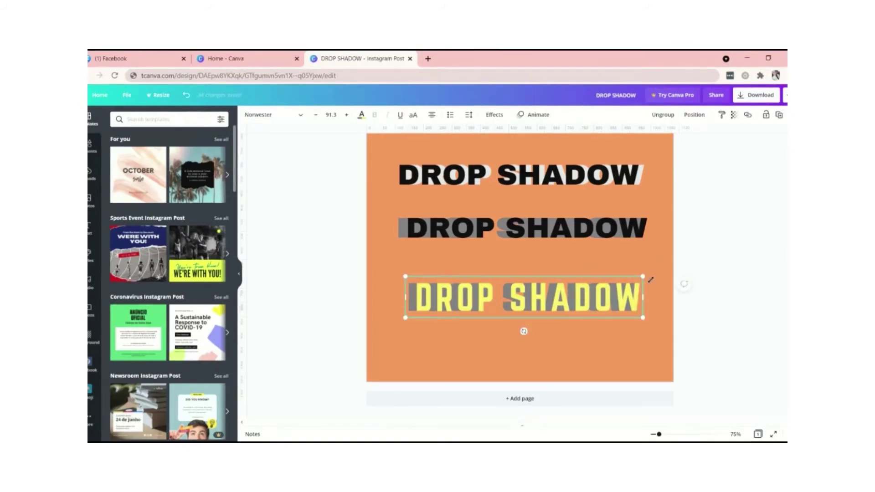
{"action": "mouse_move", "coordinate": [650, 279]}
{"action": "left_mouse_down"}
{"action": "mouse_move", "coordinate": [669, 273]}
{"action": "mouse_move", "coordinate": [649, 277]}
{"action": "mouse_move", "coordinate": [670, 269]}
{"action": "mouse_move", "coordinate": [659, 268]}
{"action": "left_mouse_up"}
{"action": "scroll", "coordinate": [659, 268], "scroll_direction": "up", "scroll_amount": 3}
{"action": "scroll", "coordinate": [691, 269], "scroll_direction": "down", "scroll_amount": 2}
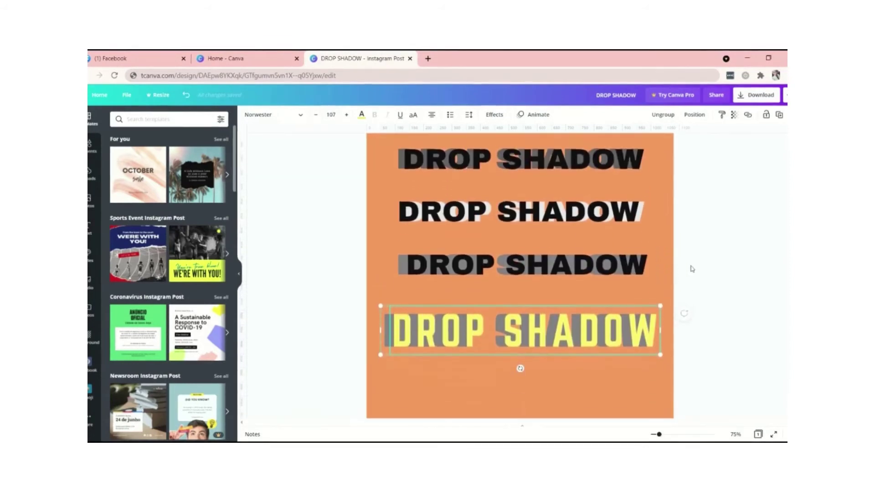
{"action": "left_click", "coordinate": [699, 267]}
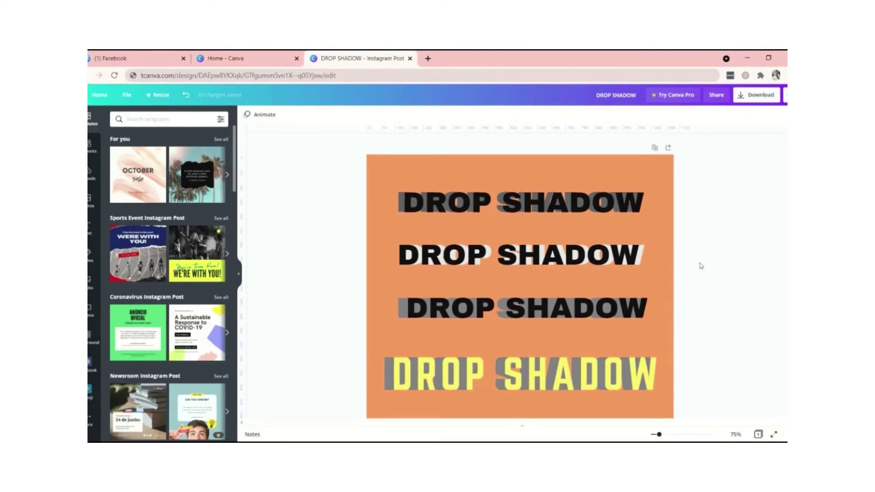
{"action": "scroll", "coordinate": [701, 265], "scroll_direction": "down", "scroll_amount": 1}
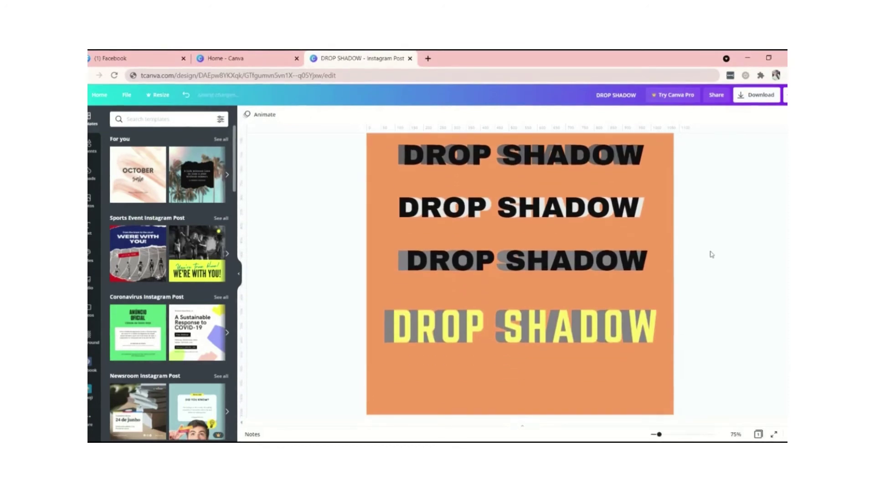